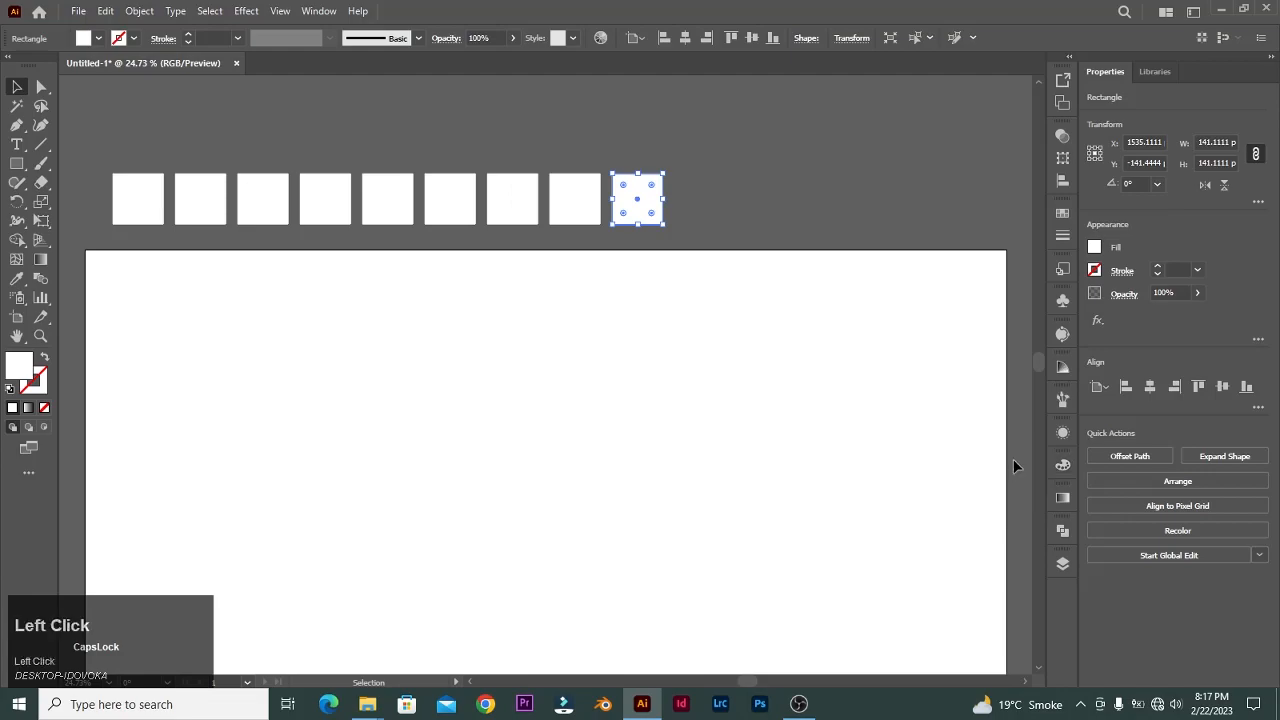
# Fill the last square at the right end of the row red and the one beside it yellow.
pyautogui.click(16, 280)
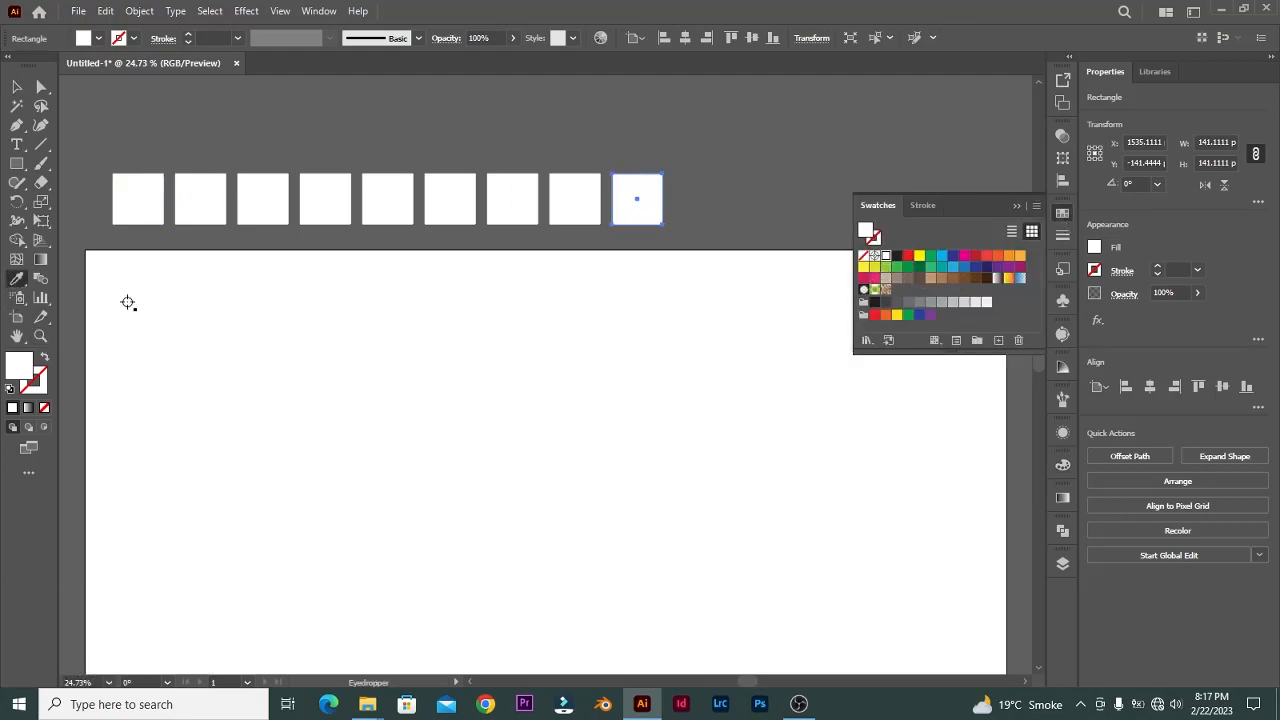
pyautogui.click(908, 258)
pyautogui.press('v')
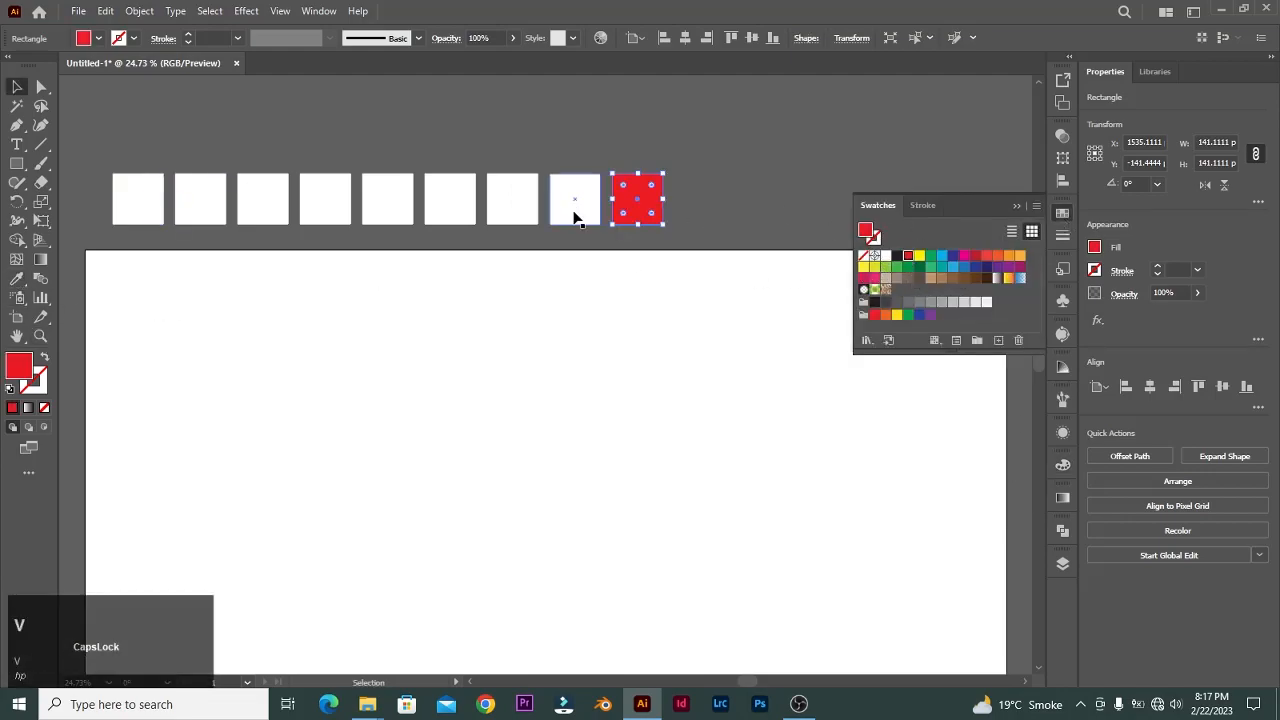
pyautogui.click(574, 213)
pyautogui.press('i')
pyautogui.click(919, 257)
# Fill the next three white squares, moving leftward, green, light blue and magenta.
pyautogui.keyDown('ctrl'); pyautogui.click(512, 213); pyautogui.keyUp('ctrl')
pyautogui.click(931, 258)
pyautogui.keyDown('ctrl'); pyautogui.click(450, 212); pyautogui.keyUp('ctrl')
pyautogui.click(942, 257)
pyautogui.keyDown('ctrl'); pyautogui.click(388, 212); pyautogui.keyUp('ctrl')
pyautogui.click(963, 257)
# Fill the four remaining white squares, moving leftward, dark red, dark green, purple and orange.
pyautogui.keyDown('ctrl'); pyautogui.click(325, 212); pyautogui.keyUp('ctrl')
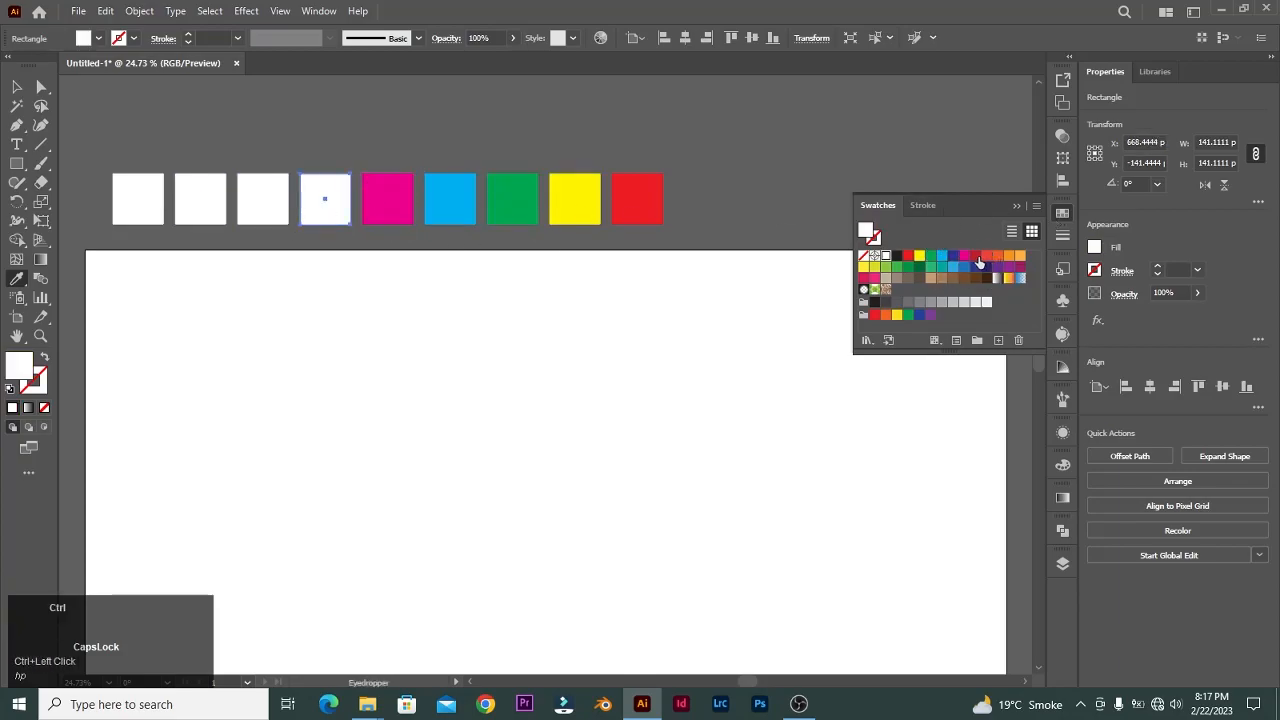
pyautogui.click(975, 257)
pyautogui.keyDown('ctrl'); pyautogui.click(263, 212); pyautogui.keyUp('ctrl')
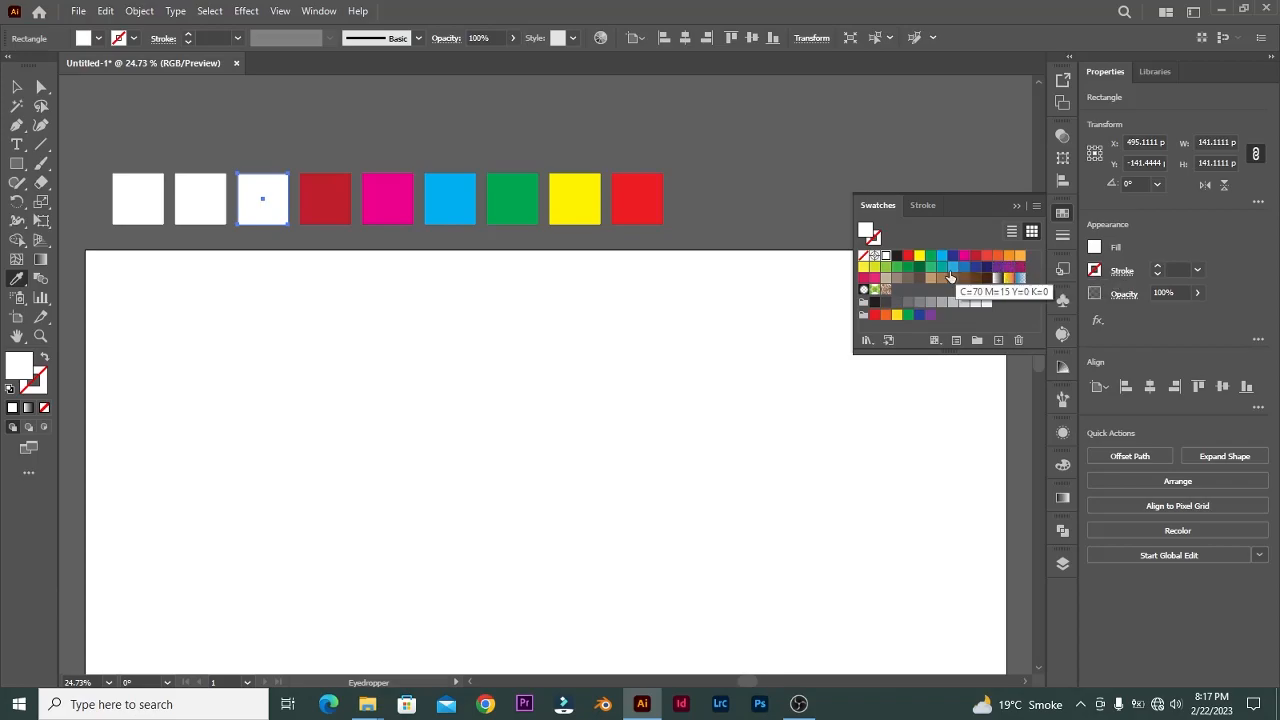
pyautogui.click(919, 267)
pyautogui.keyDown('ctrl'); pyautogui.click(200, 212); pyautogui.keyUp('ctrl')
pyautogui.click(997, 267)
pyautogui.keyDown('ctrl'); pyautogui.click(138, 212); pyautogui.keyUp('ctrl')
pyautogui.click(997, 256)
# Draw a tall, narrow orange ellipse about 189 px wide and 716 px high on the artboard.
pyautogui.moveTo(441, 417); pyautogui.dragTo(594, 597)
pyautogui.press('l')
# Rotate copies of the ellipse around its centre in steps of about 20.5° until nine ellipses form a full flower.
pyautogui.press('r')
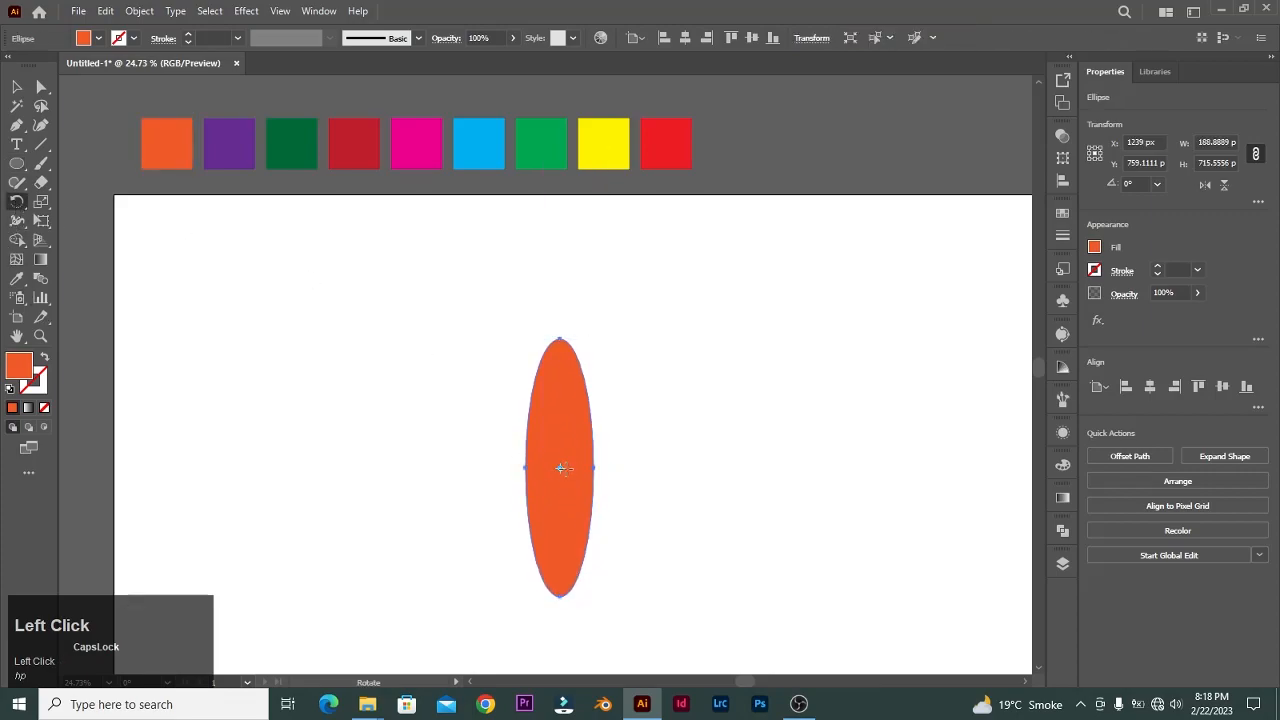
pyautogui.moveTo(558, 376); pyautogui.dragTo(538, 322)
pyautogui.hotkey('ctrl', 'd')
pyautogui.hotkey('ctrl', 'd')
pyautogui.hotkey('ctrl', 'd')
pyautogui.hotkey('ctrl', 'd')
pyautogui.hotkey('ctrl', 'd')
pyautogui.hotkey('ctrl', 'd')
pyautogui.hotkey('ctrl', 'd')
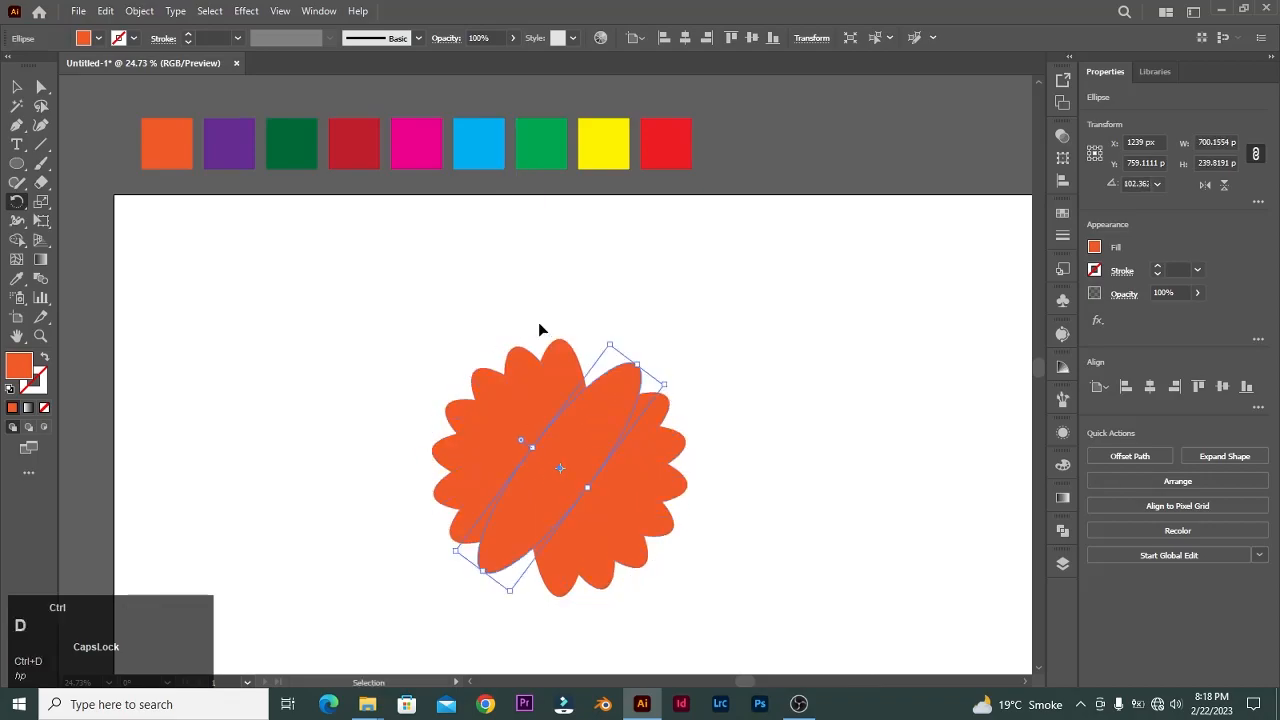
pyautogui.press('v')
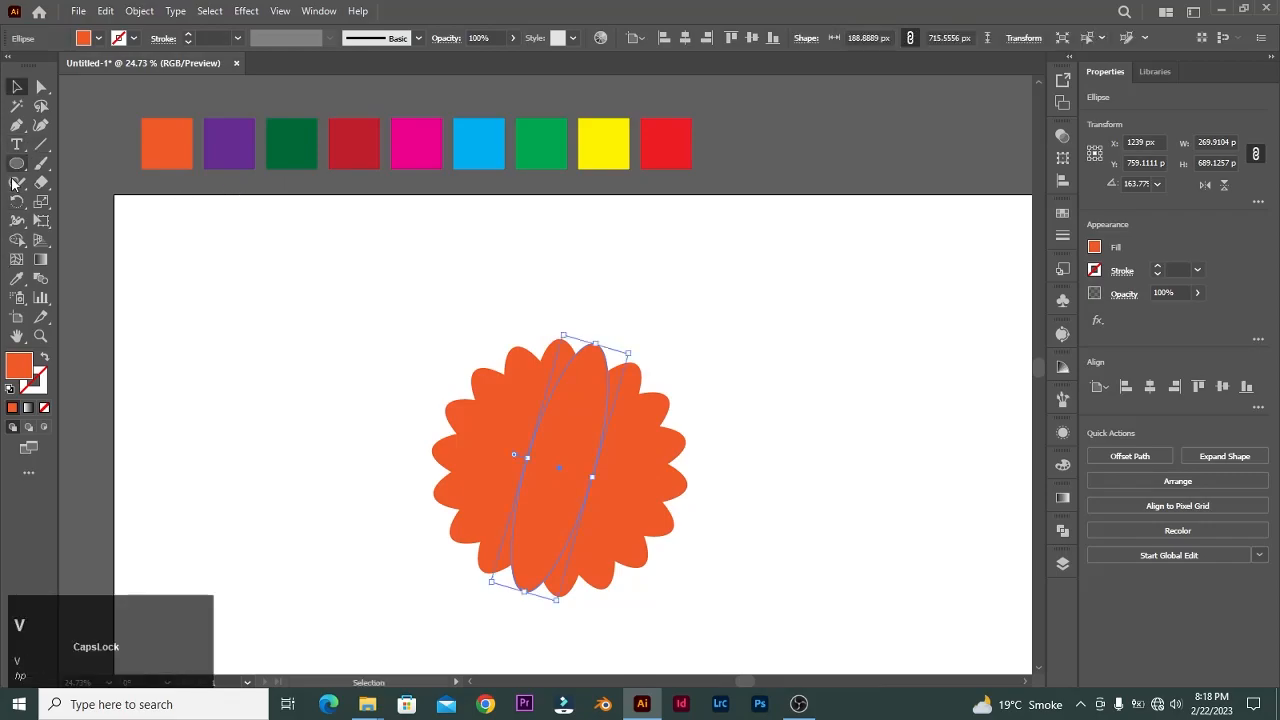
# Colour the upper-right petal ellipse red and the next one clockwise yellow with the Eyedropper, sampling the colour squares.
pyautogui.click(18, 280)
pyautogui.keyDown('ctrl'); pyautogui.click(623, 380); pyautogui.keyUp('ctrl')
pyautogui.keyDown('ctrl'); pyautogui.click(661, 148); pyautogui.keyUp('ctrl')
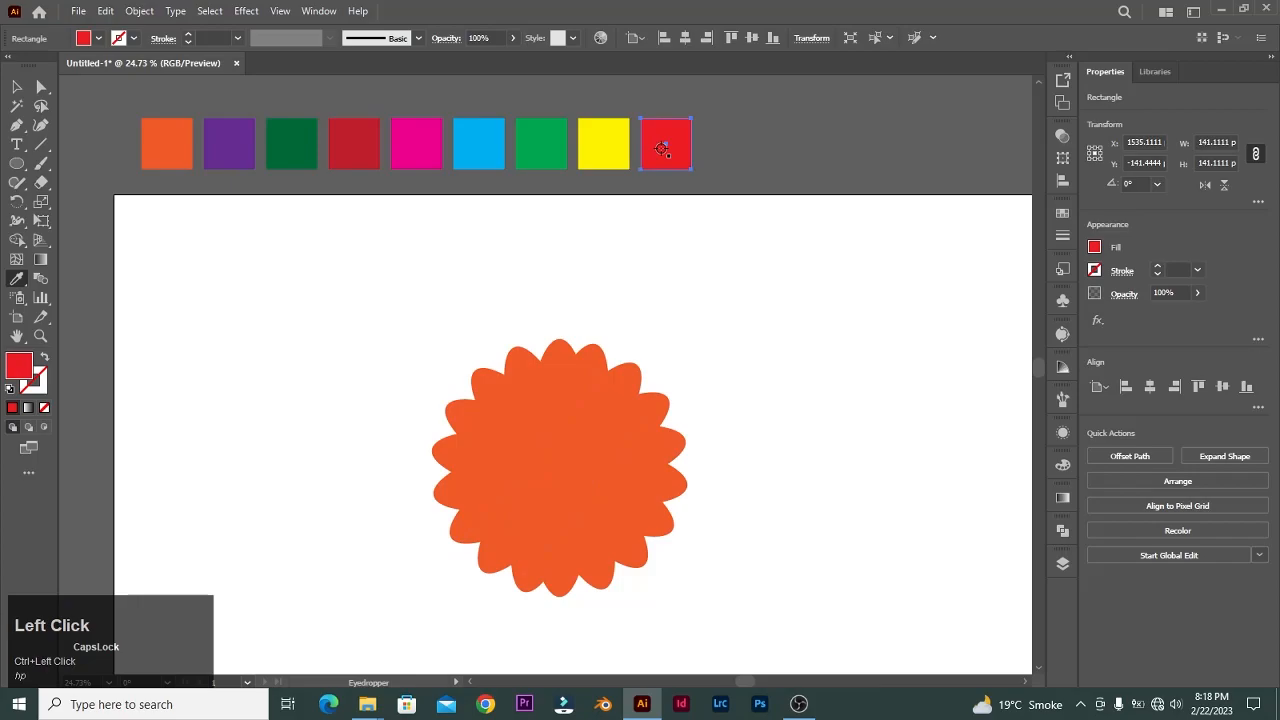
pyautogui.keyDown('ctrl'); pyautogui.click(634, 392); pyautogui.keyUp('ctrl')
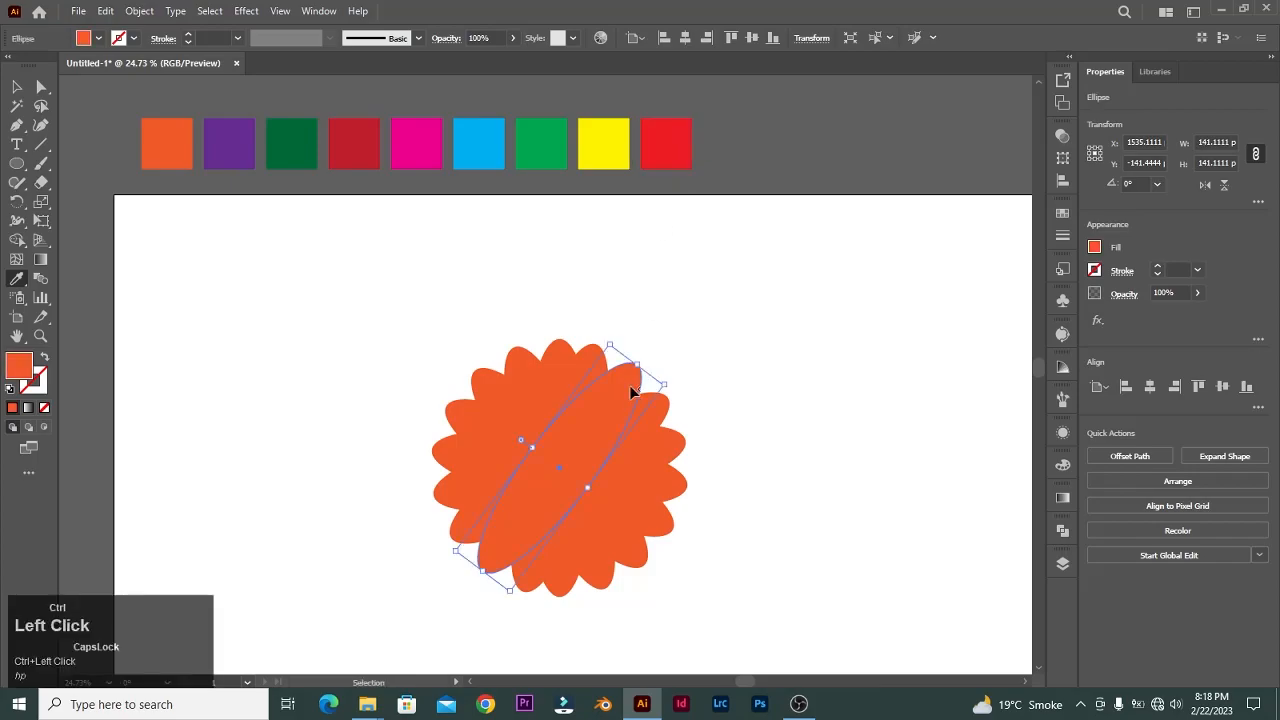
pyautogui.click(663, 158)
pyautogui.keyDown('ctrl'); pyautogui.click(660, 425); pyautogui.keyUp('ctrl')
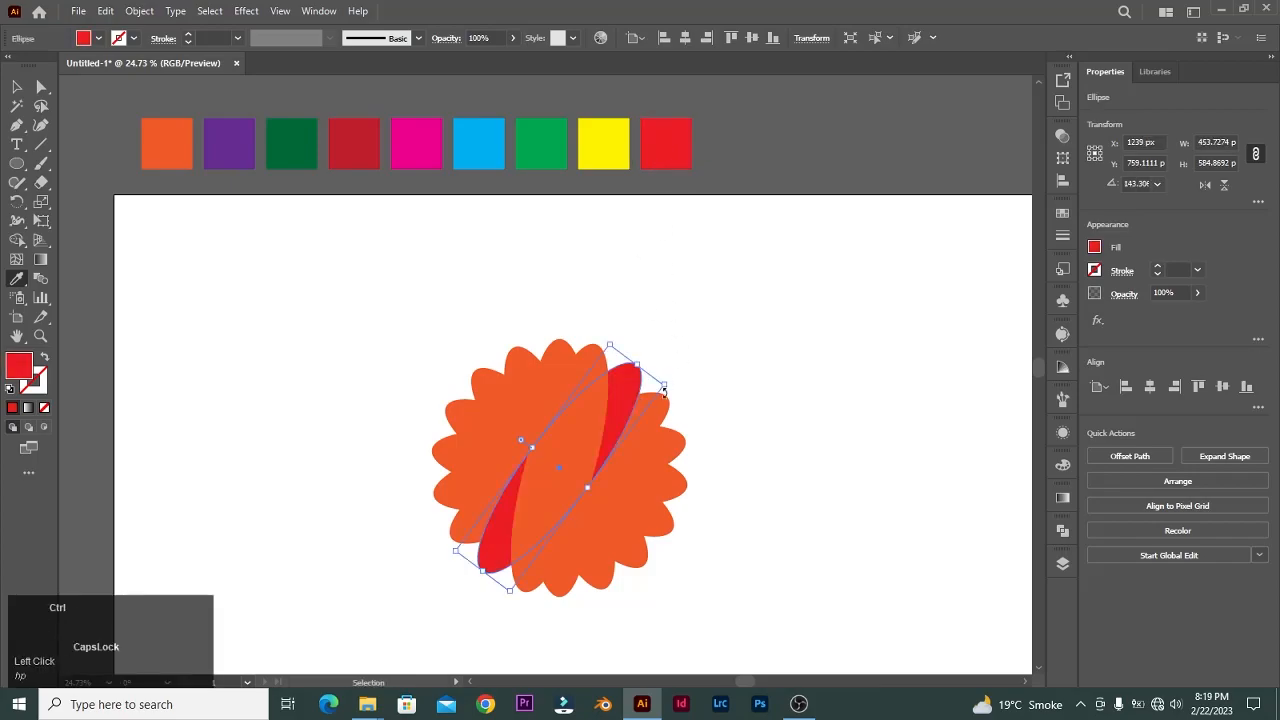
pyautogui.click(599, 143)
# Colour the next three petal ellipses clockwise green, light blue and magenta, sampling the colour squares.
pyautogui.keyDown('ctrl'); pyautogui.click(670, 453); pyautogui.keyUp('ctrl')
pyautogui.click(614, 352)
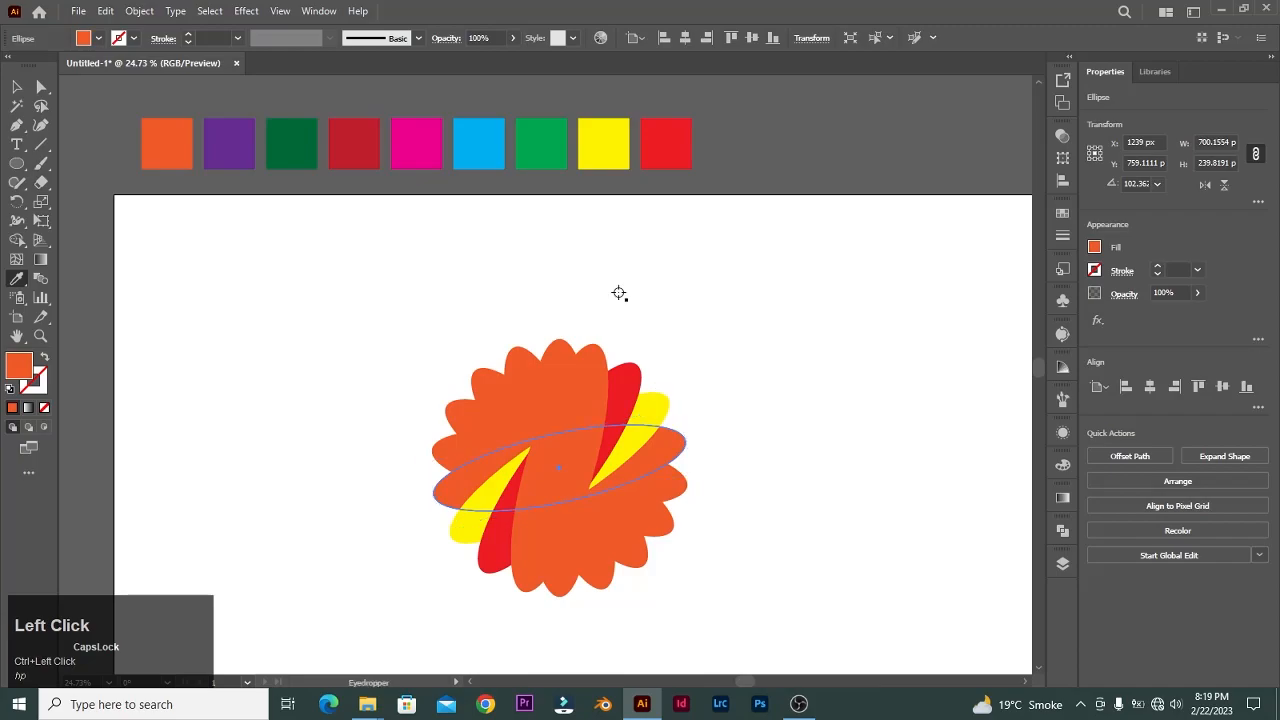
pyautogui.keyDown('ctrl'); pyautogui.click(670, 492); pyautogui.keyUp('ctrl')
pyautogui.click(468, 144)
pyautogui.keyDown('ctrl'); pyautogui.click(648, 524); pyautogui.keyUp('ctrl')
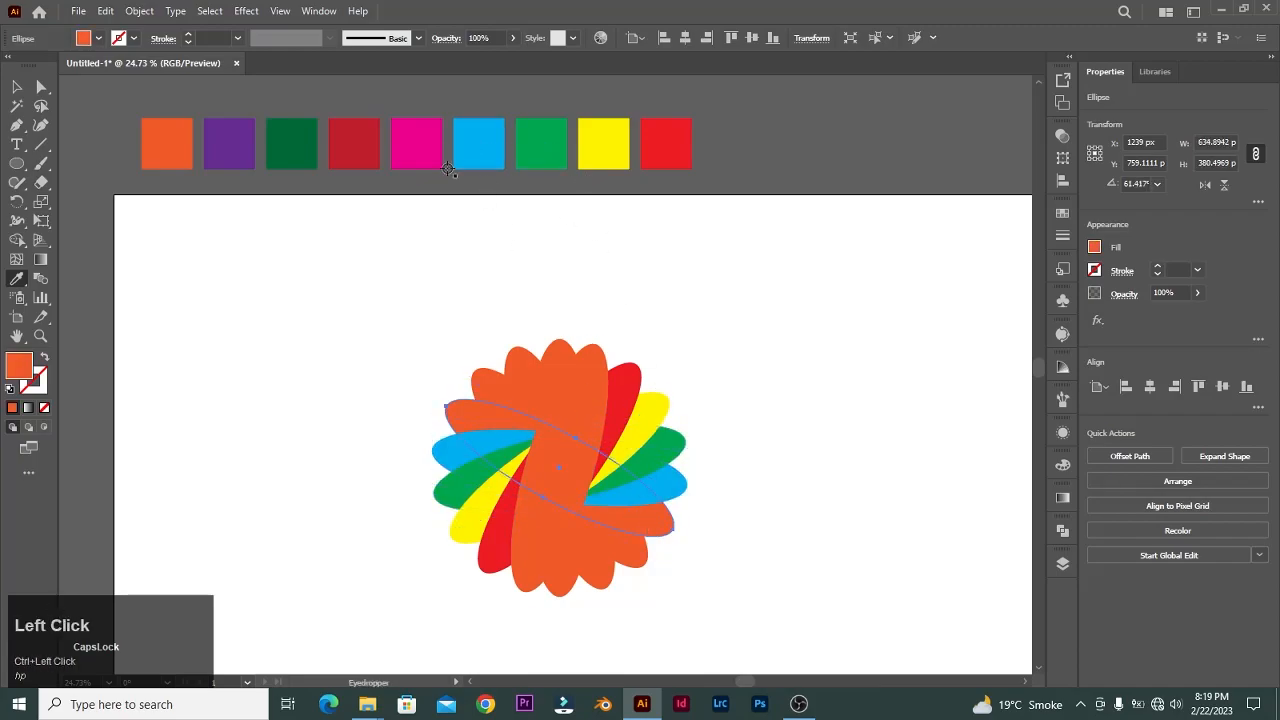
pyautogui.click(416, 144)
# Colour the next three petal ellipses dark red, dark green and purple from the colour squares, leaving the top ellipse orange.
pyautogui.keyDown('ctrl'); pyautogui.click(626, 553); pyautogui.keyUp('ctrl')
pyautogui.click(354, 144)
pyautogui.keyDown('ctrl'); pyautogui.click(565, 495); pyautogui.keyUp('ctrl')
pyautogui.click(291, 144)
pyautogui.keyDown('ctrl'); pyautogui.click(575, 540); pyautogui.keyUp('ctrl')
pyautogui.click(229, 144)
# Change the dark red petal ellipse to a yellow-green swatch and deselect it.
pyautogui.keyDown('ctrl'); pyautogui.click(643, 556); pyautogui.keyUp('ctrl')
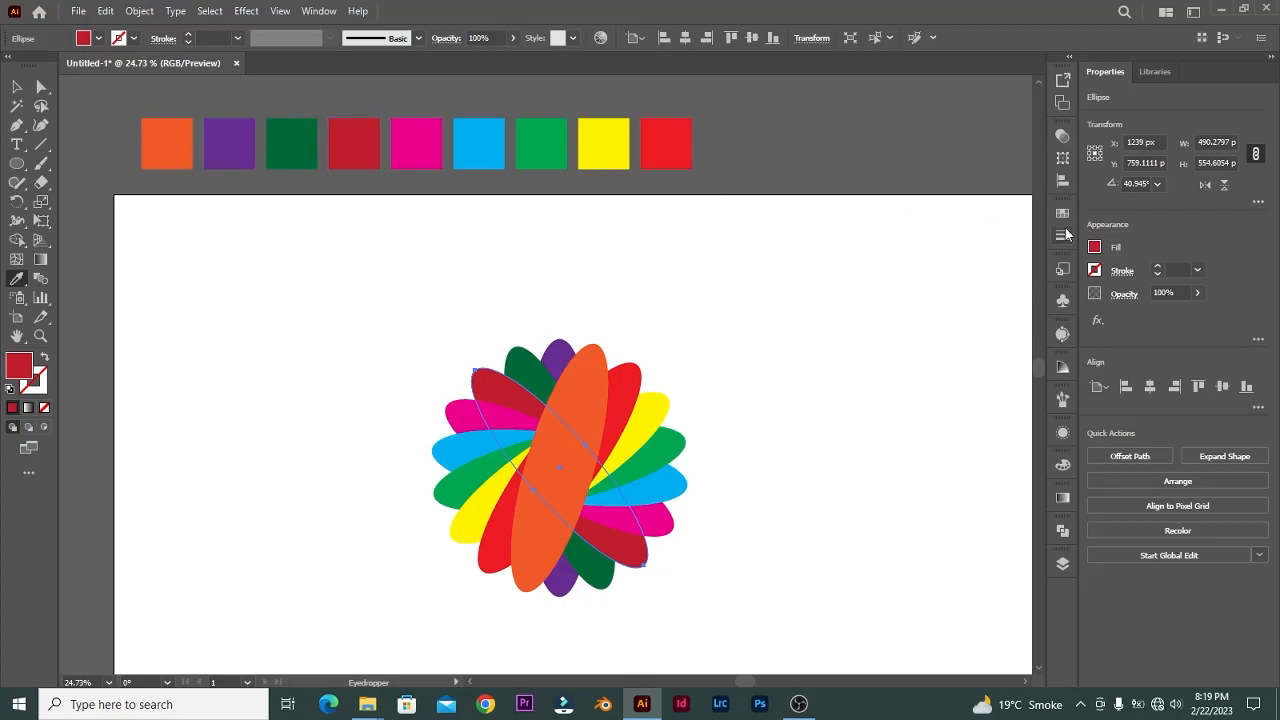
pyautogui.click(1063, 214)
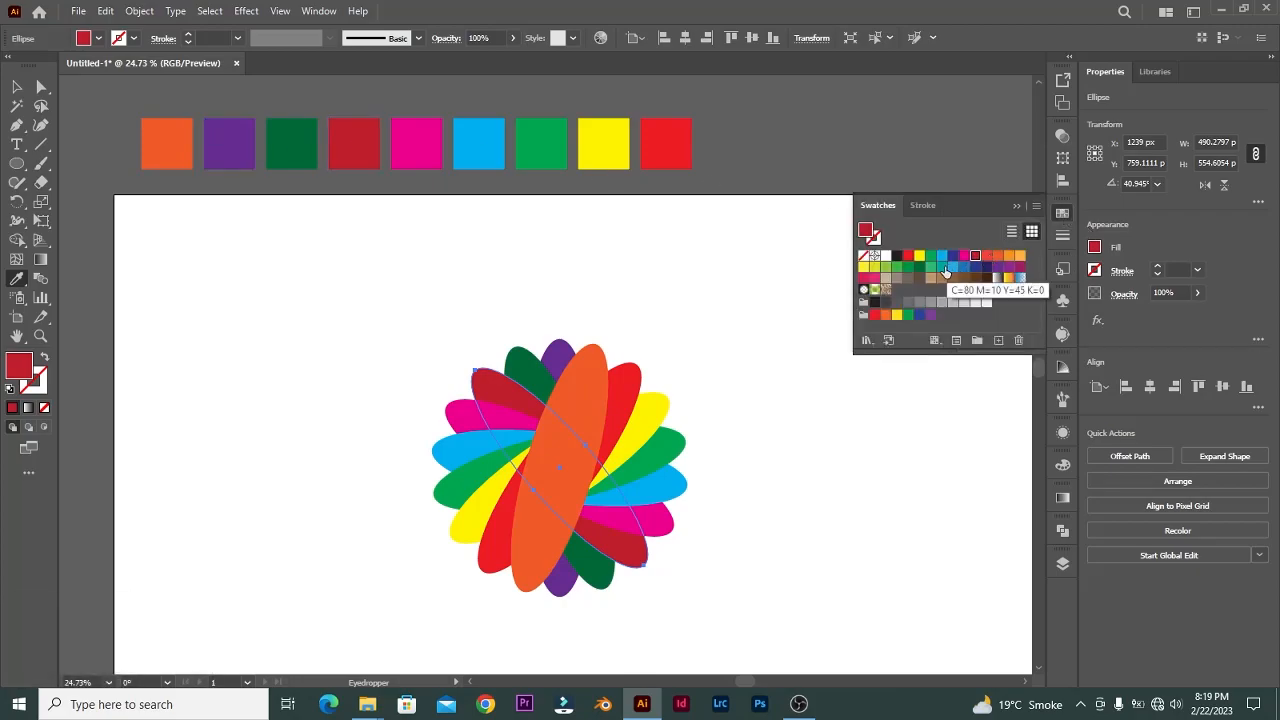
pyautogui.click(875, 268)
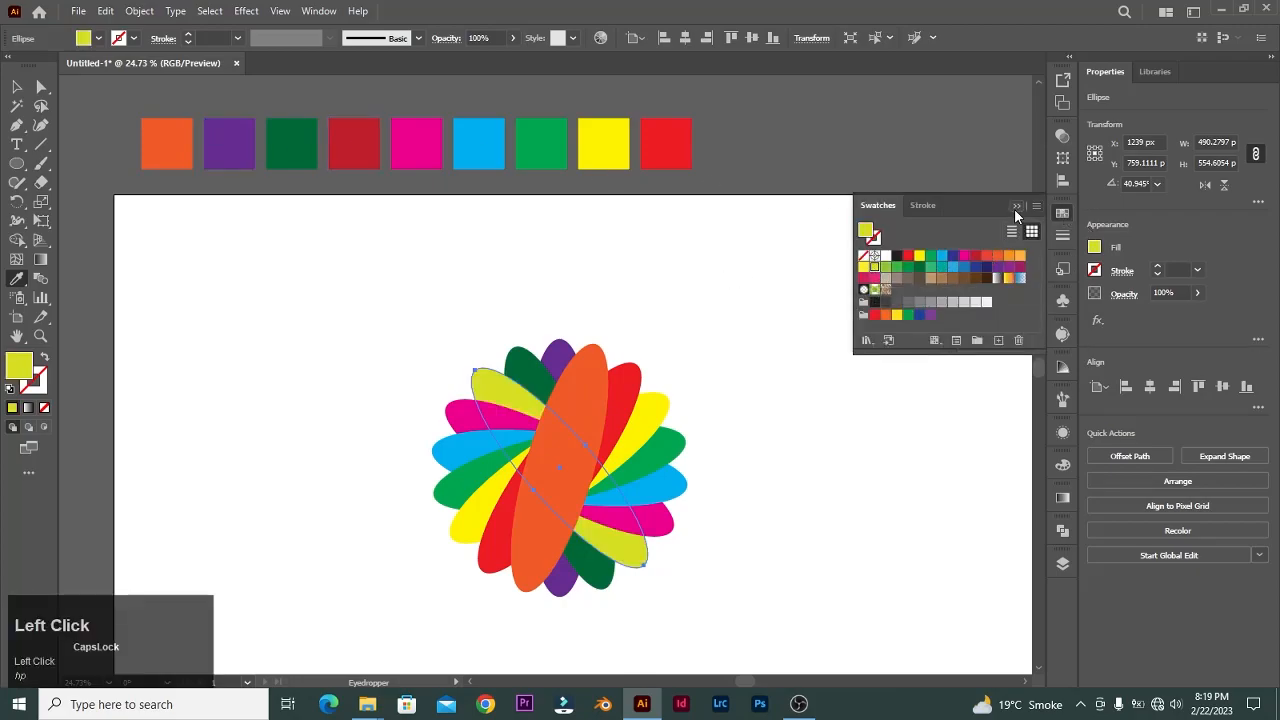
pyautogui.click(1016, 209)
pyautogui.press('v')
pyautogui.click(742, 322)
# Delete the circle and the small overlapping pieces at the flower's centre to leave an open, jagged-edged hole.
pyautogui.scroll(-1, 444, 328)
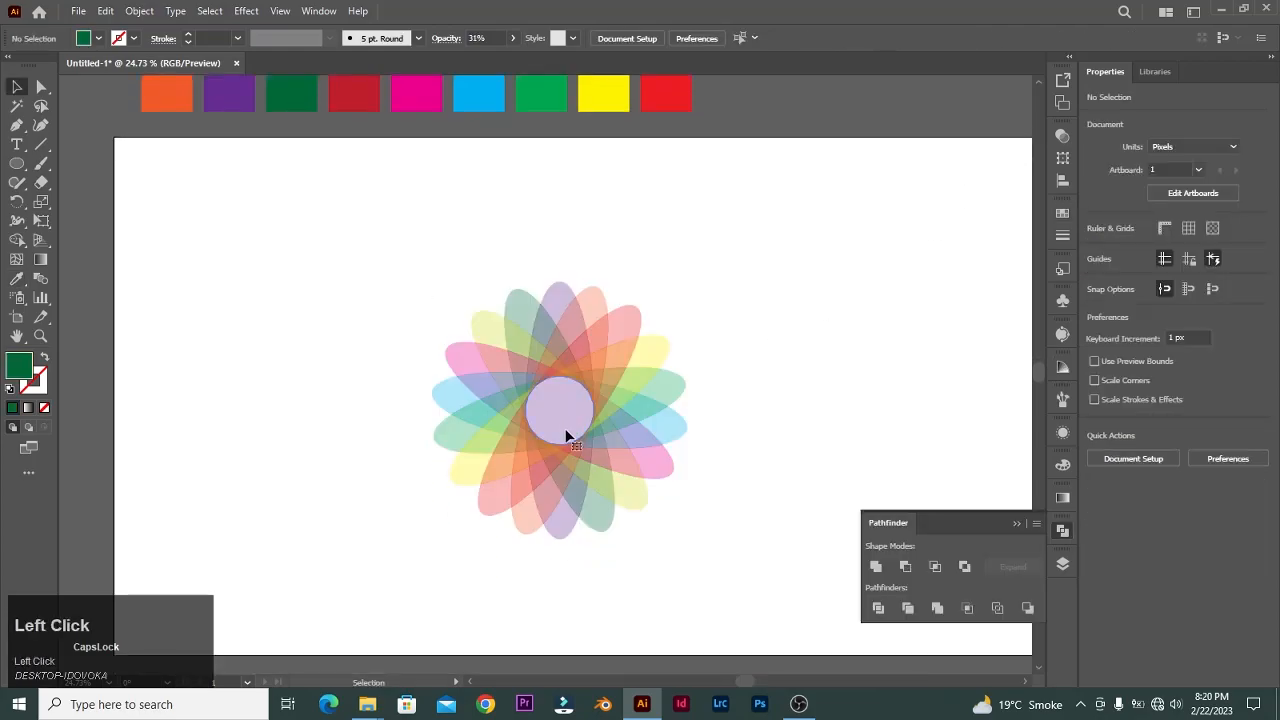
pyautogui.click(566, 436)
pyautogui.press('Delete')
pyautogui.moveTo(586, 449); pyautogui.dragTo(555, 316)
pyautogui.press('Delete')
pyautogui.moveTo(581, 369); pyautogui.dragTo(614, 343)
pyautogui.press('Delete')
pyautogui.press('Delete')
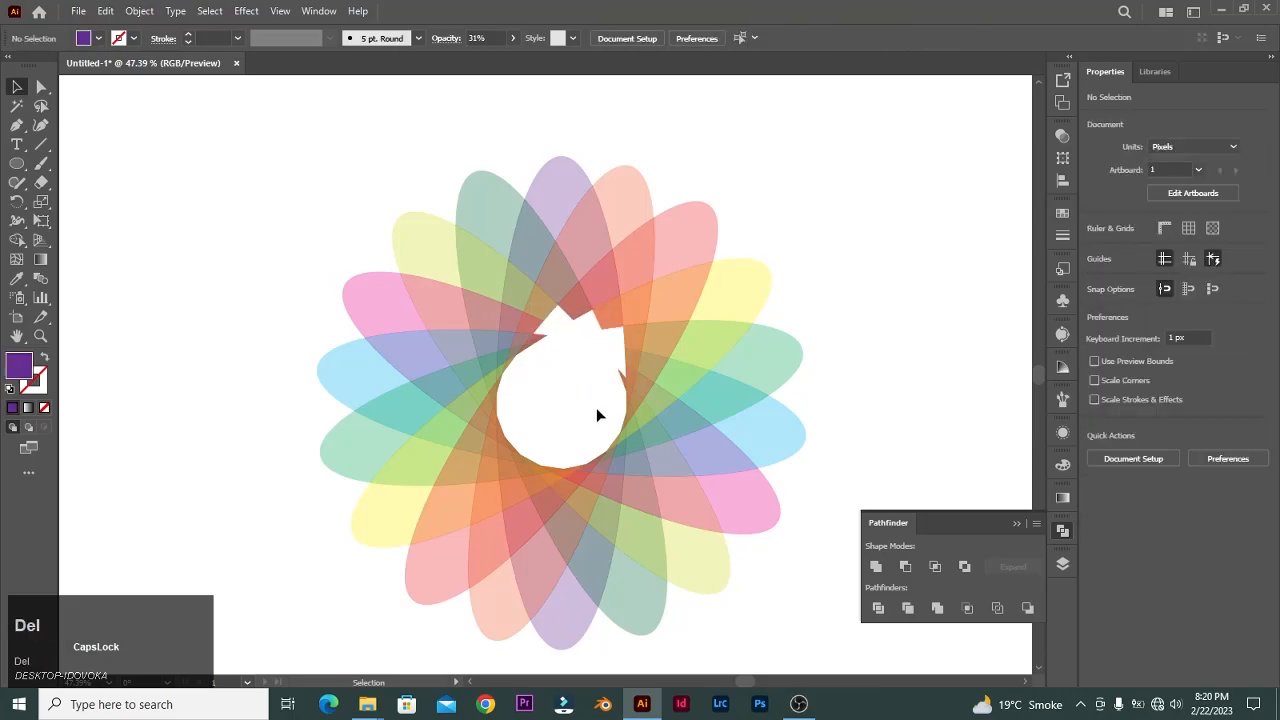
pyautogui.moveTo(586, 409); pyautogui.dragTo(631, 356)
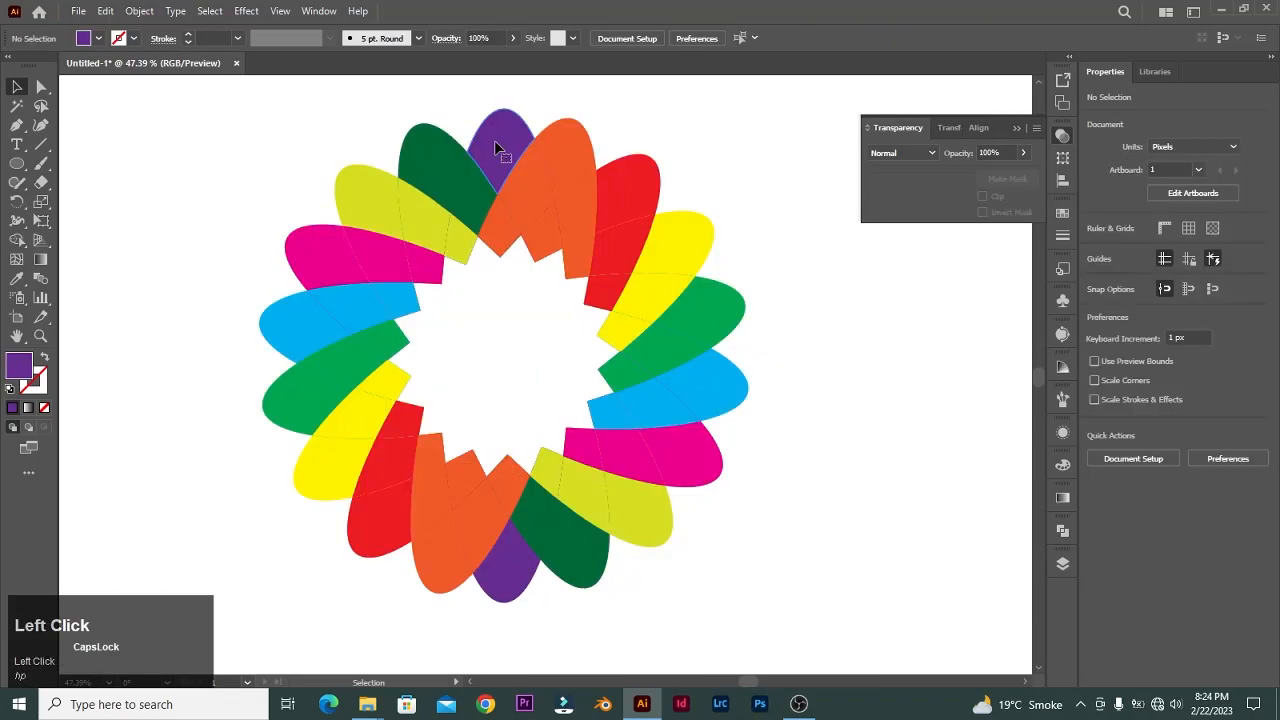
# Select the outer tip piece of every petal around the flower and group them.
pyautogui.click(494, 140)
pyautogui.keyDown('shift'); pyautogui.click(575, 165); pyautogui.keyUp('shift')
pyautogui.keyDown('shift'); pyautogui.click(636, 187); pyautogui.keyUp('shift')
pyautogui.keyDown('shift'); pyautogui.click(686, 239); pyautogui.keyUp('shift')
pyautogui.keyDown('shift'); pyautogui.click(735, 323); pyautogui.keyUp('shift')
pyautogui.keyDown('shift'); pyautogui.click(737, 400); pyautogui.keyUp('shift')
pyautogui.keyDown('shift'); pyautogui.click(684, 487); pyautogui.keyUp('shift')
pyautogui.keyDown('shift'); pyautogui.click(630, 510); pyautogui.keyUp('shift')
pyautogui.keyDown('shift'); pyautogui.click(583, 568); pyautogui.keyUp('shift')
pyautogui.keyDown('shift'); pyautogui.click(500, 590); pyautogui.keyUp('shift')
pyautogui.keyDown('shift'); pyautogui.click(440, 545); pyautogui.keyUp('shift')
pyautogui.keyDown('shift'); pyautogui.click(368, 540); pyautogui.keyUp('shift')
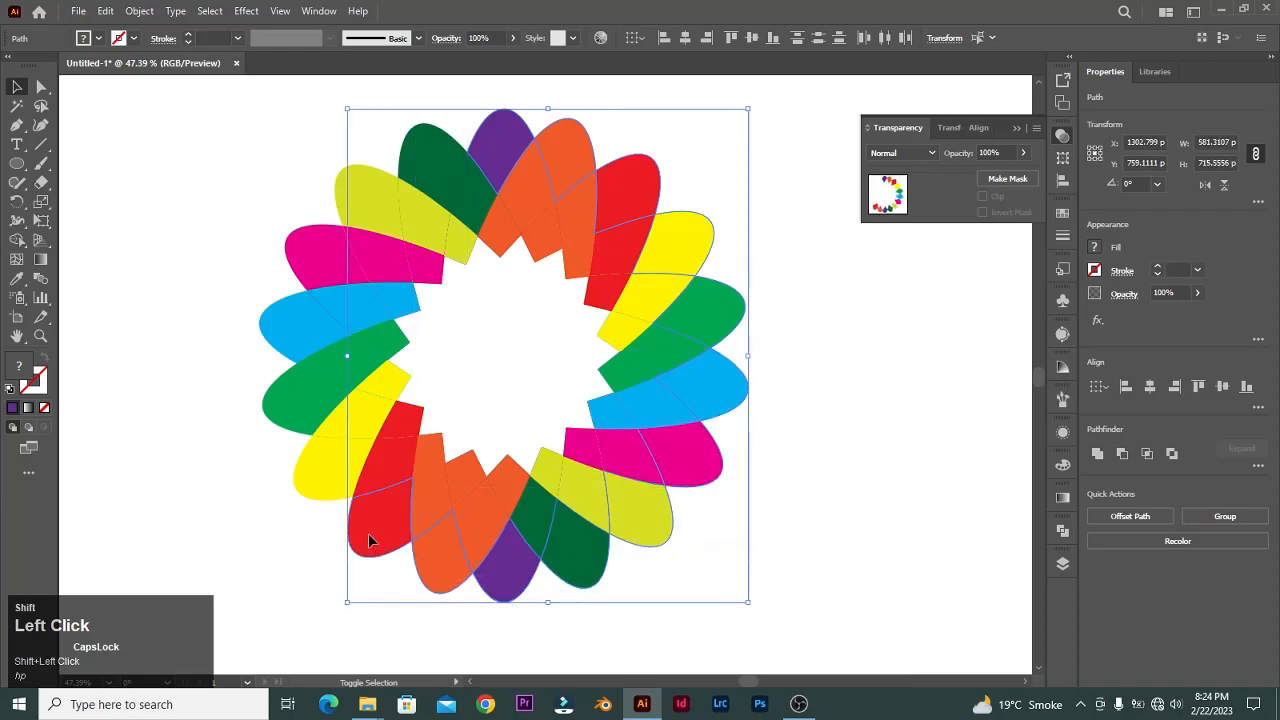
pyautogui.keyDown('shift'); pyautogui.click(304, 470); pyautogui.keyUp('shift')
pyautogui.keyDown('shift'); pyautogui.click(287, 427); pyautogui.keyUp('shift')
pyautogui.keyDown('shift'); pyautogui.click(295, 320); pyautogui.keyUp('shift')
pyautogui.keyDown('shift'); pyautogui.click(300, 262); pyautogui.keyUp('shift')
pyautogui.keyDown('shift'); pyautogui.click(437, 147); pyautogui.keyUp('shift')
pyautogui.rightClick(714, 276)
pyautogui.click(766, 450)
# Send the group of outer petal tips to the back and deselect it.
pyautogui.rightClick(876, 440)
pyautogui.moveTo(800, 289)
pyautogui.click(950, 345)
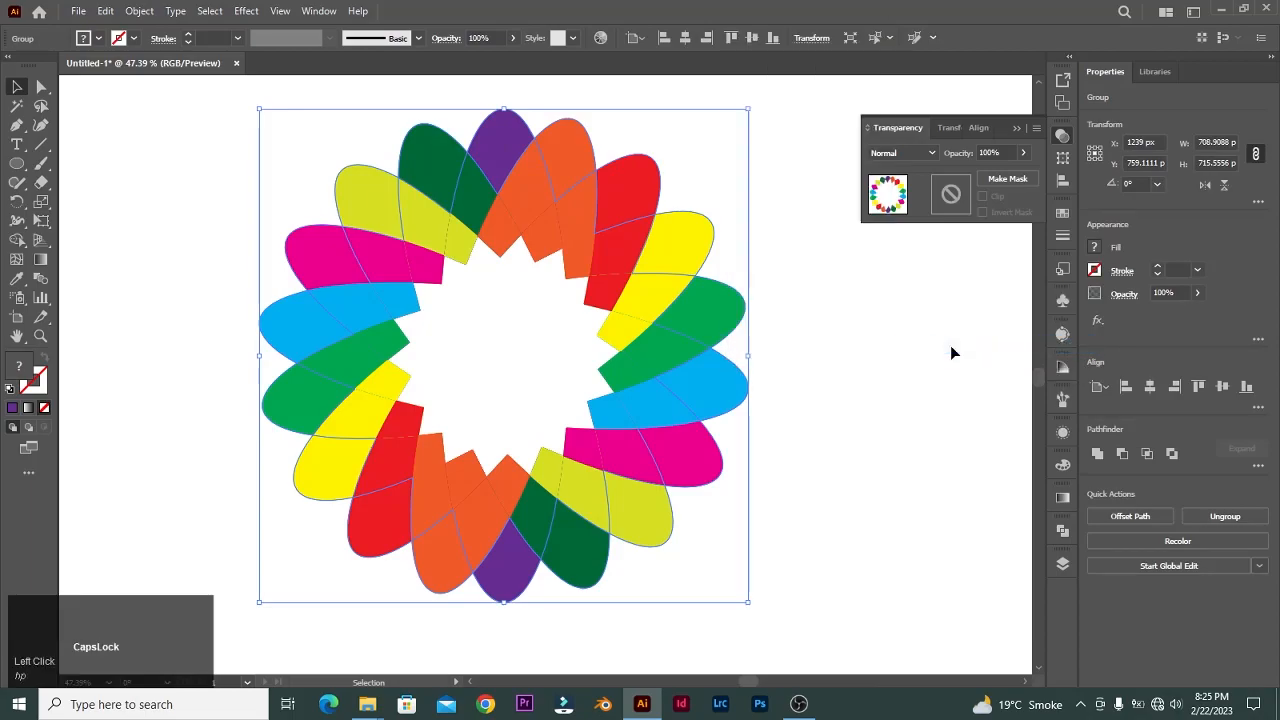
pyautogui.click(893, 347)
# Apply a Drop Shadow with X and Y offsets of 0 px to all inner petal pieces, excluding the outer tip group.
pyautogui.moveTo(752, 570); pyautogui.dragTo(752, 570)
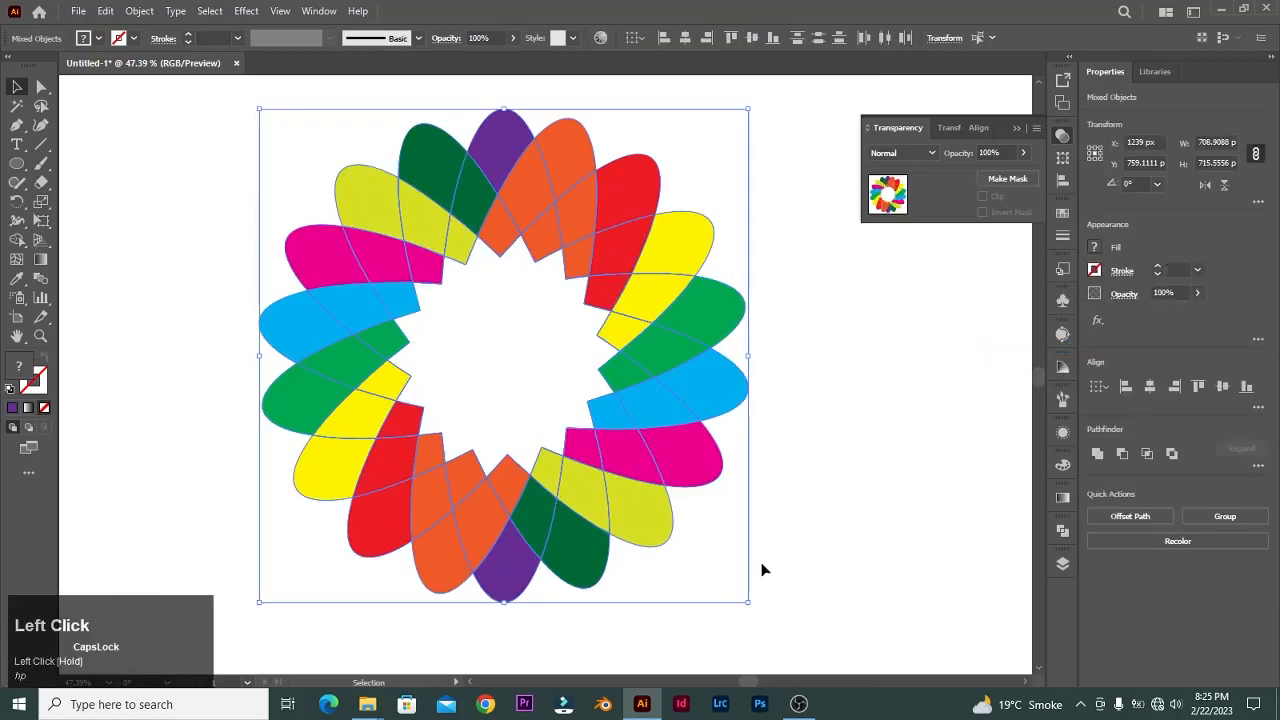
pyautogui.keyDown('shift'); pyautogui.click(716, 402); pyautogui.keyUp('shift')
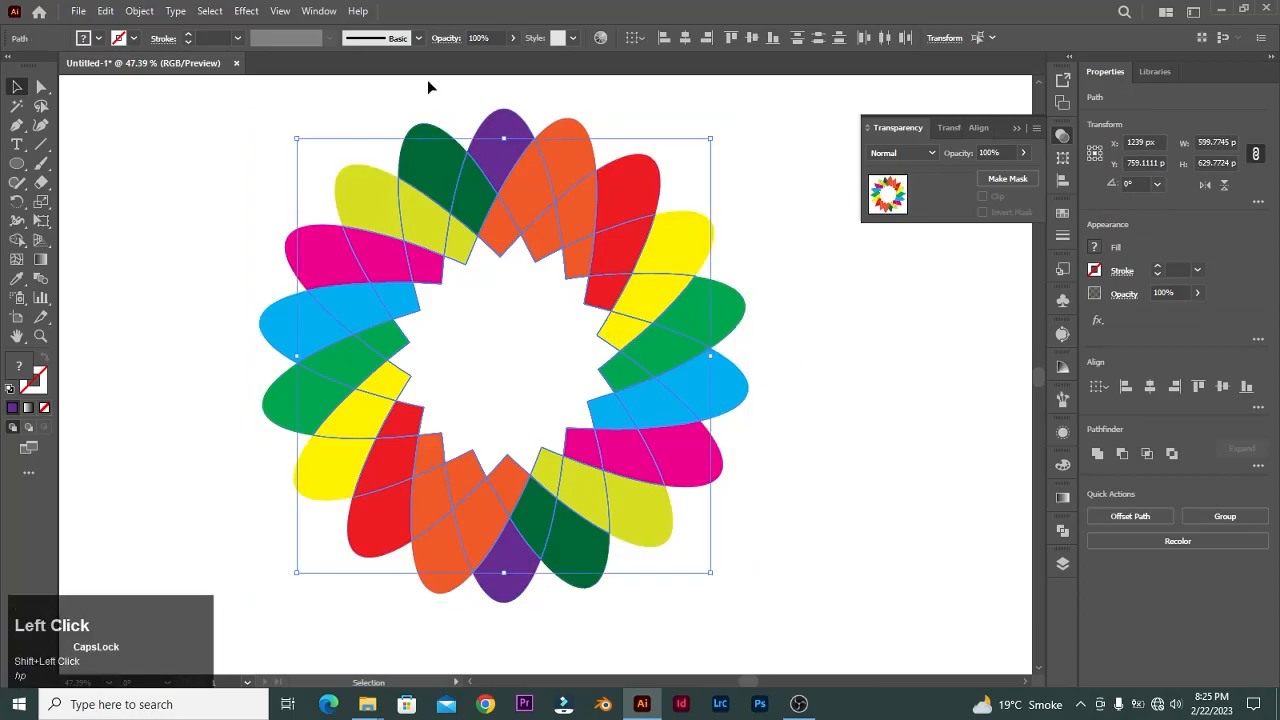
pyautogui.click(246, 11)
pyautogui.click(470, 196)
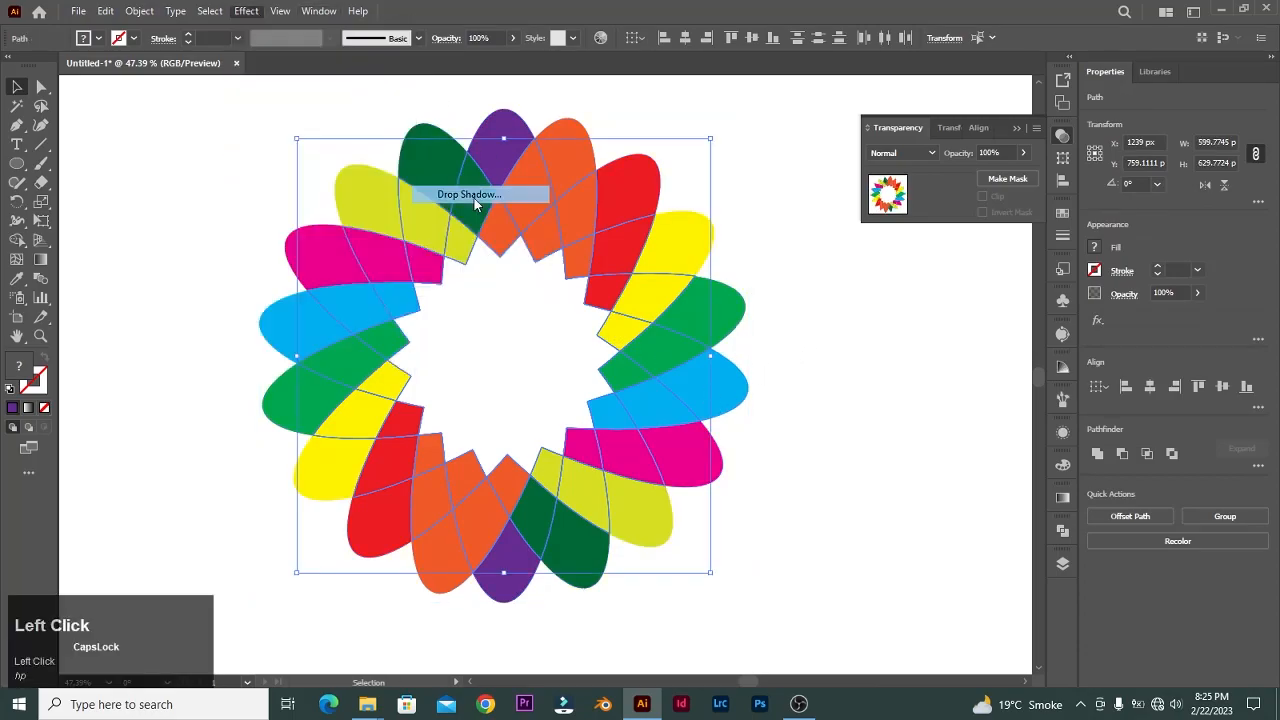
pyautogui.click(660, 234)
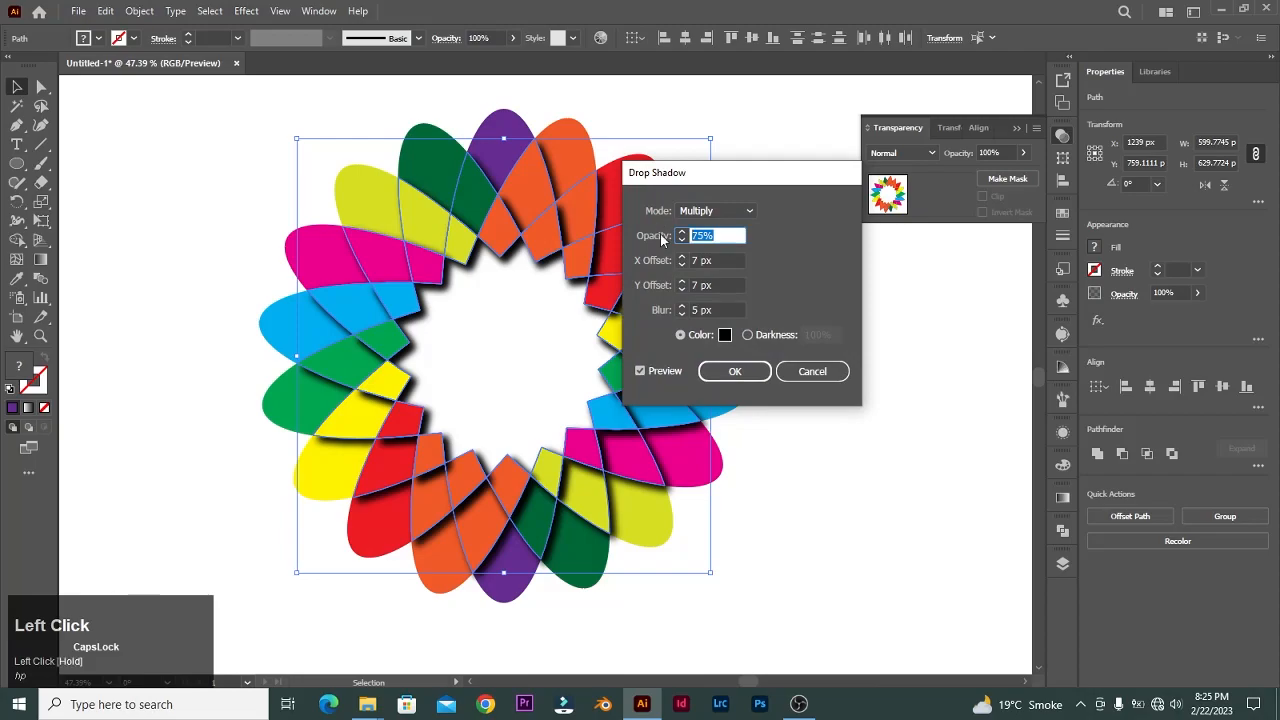
pyautogui.click(667, 261)
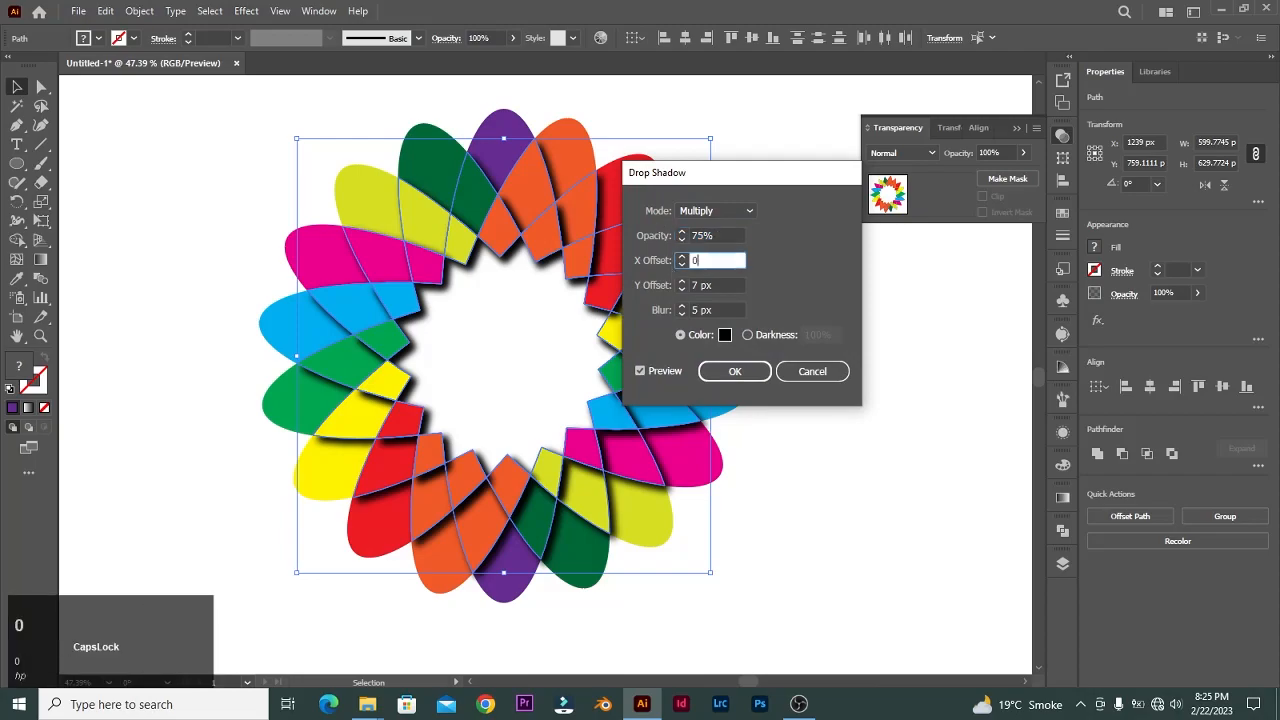
pyautogui.write('0')
pyautogui.click(667, 286)
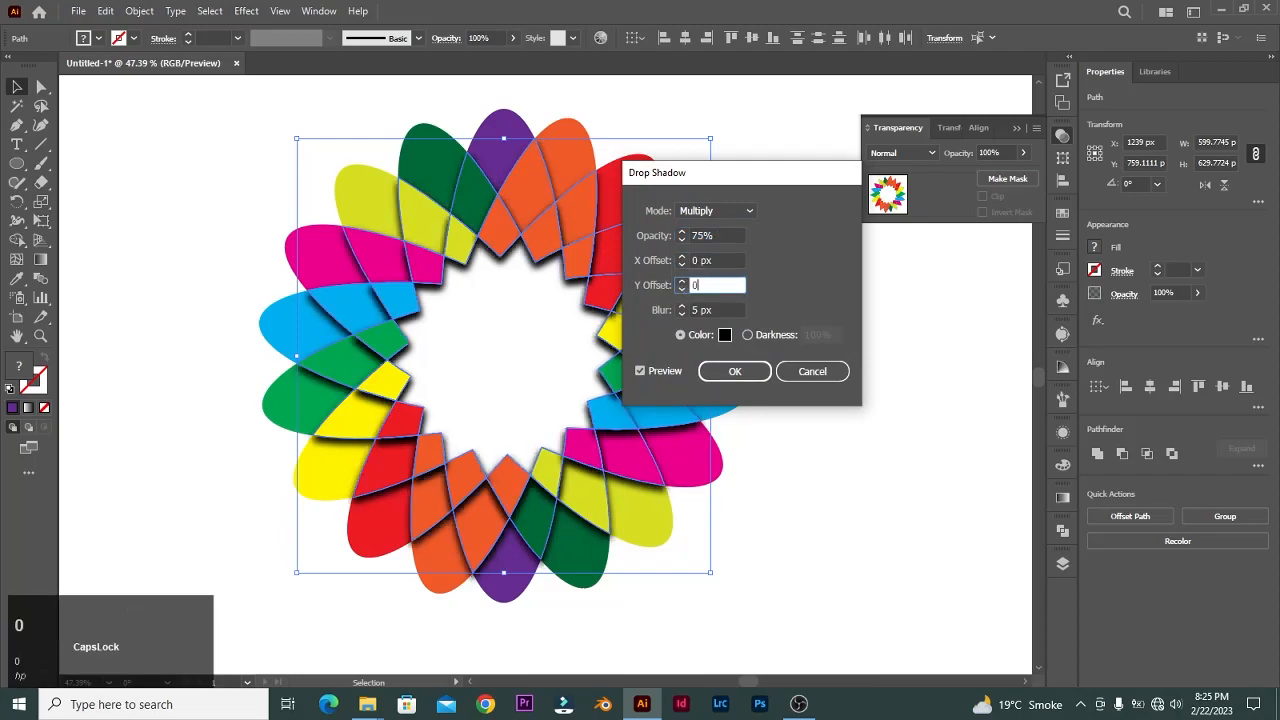
pyautogui.click(734, 371)
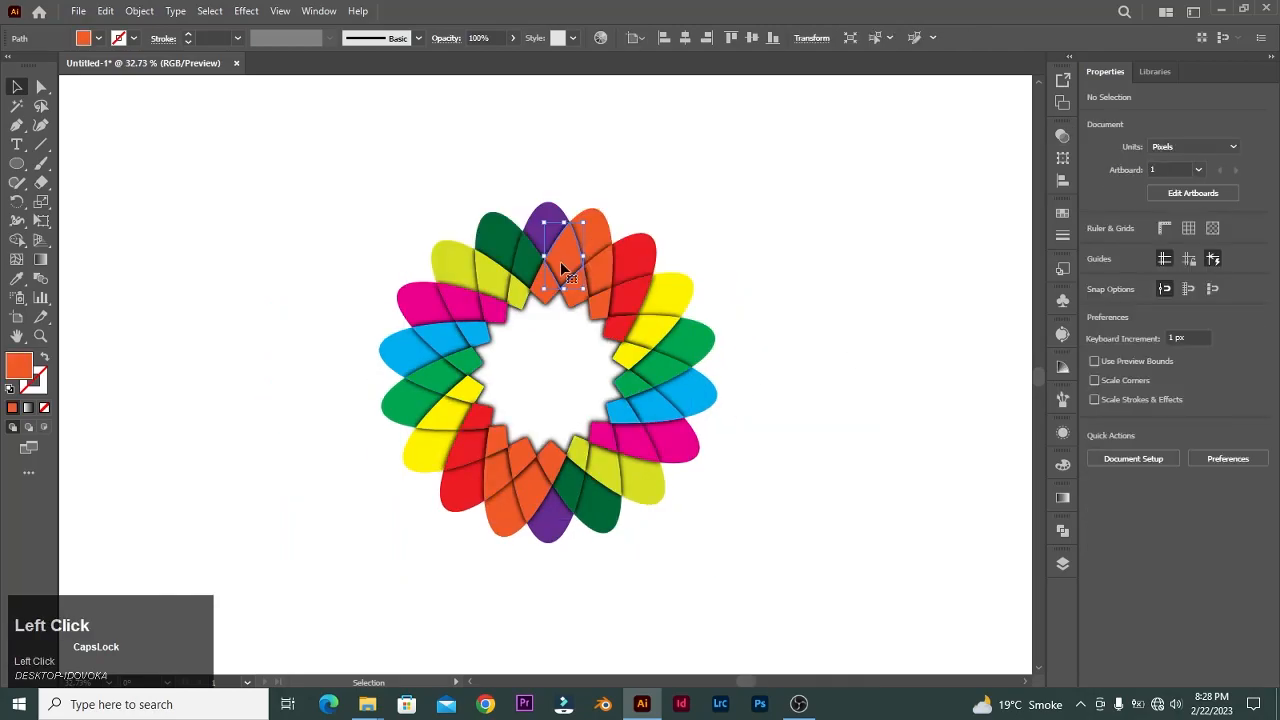
# Recolour the two orange middle-ring pieces near the flower's top dark green and purple, sampling the outer tips.
pyautogui.click(562, 266)
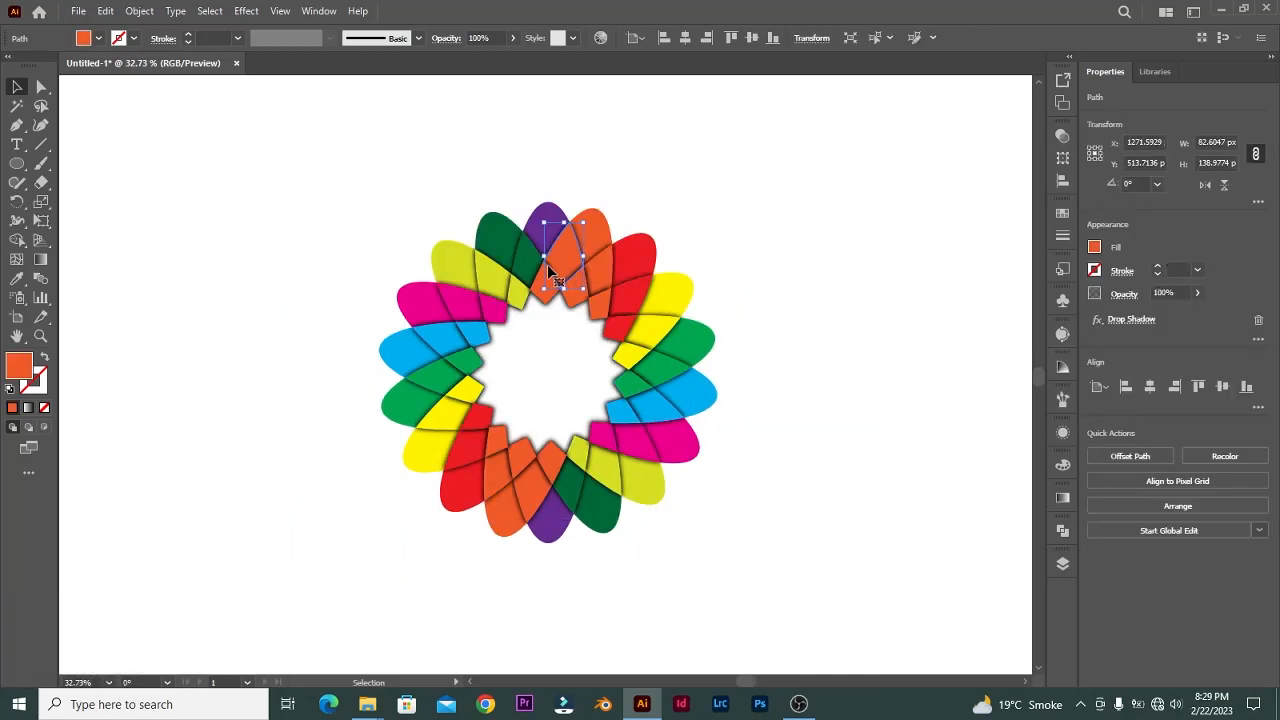
pyautogui.click(17, 278)
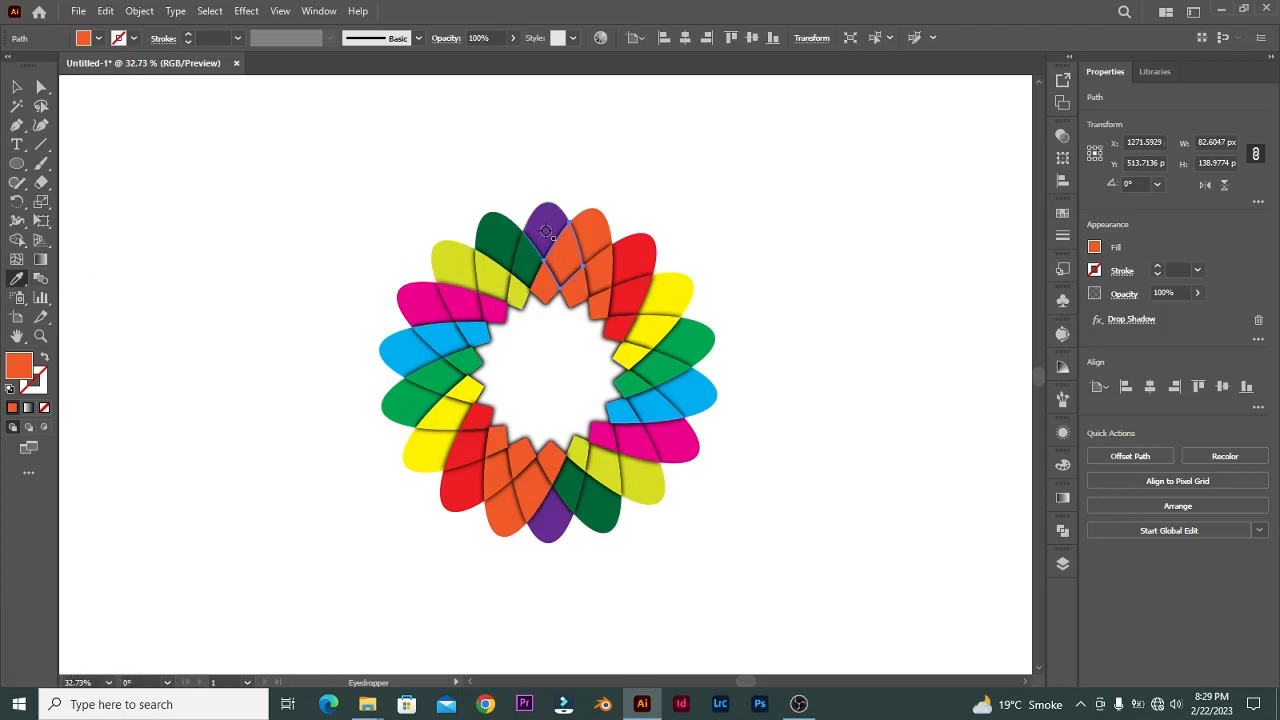
pyautogui.click(492, 241)
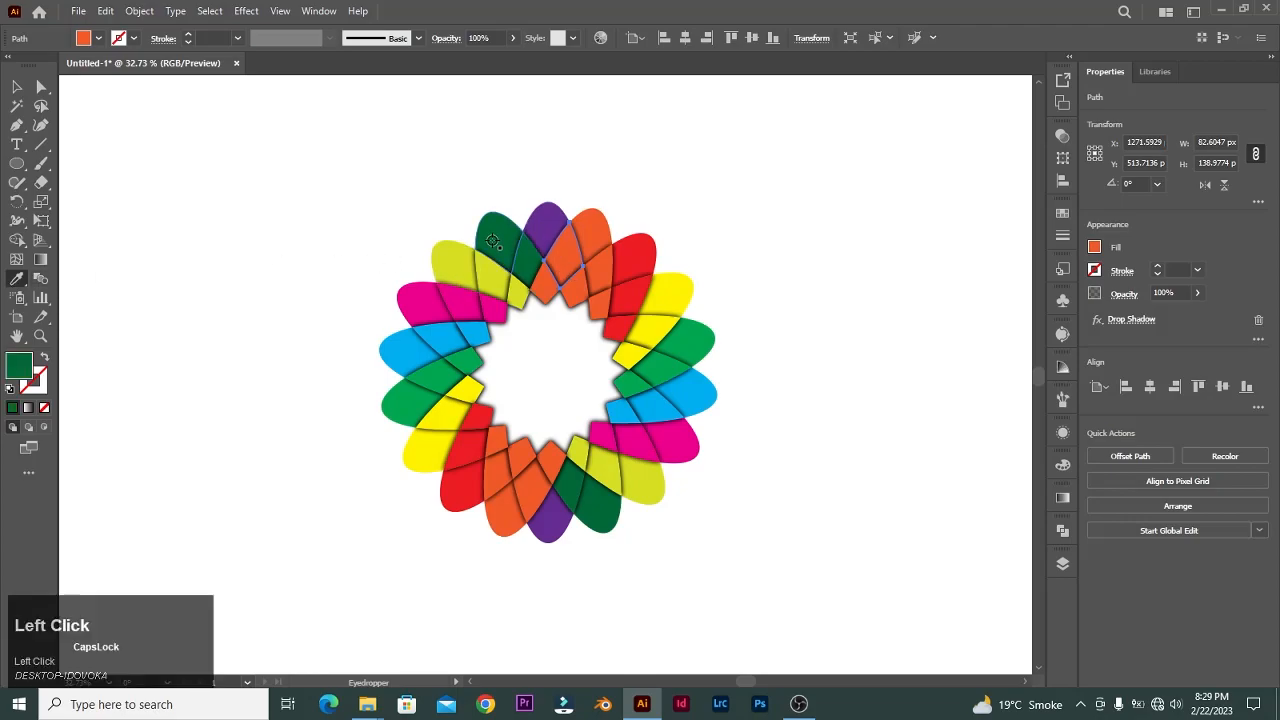
pyautogui.keyDown('ctrl'); pyautogui.click(606, 273); pyautogui.keyUp('ctrl')
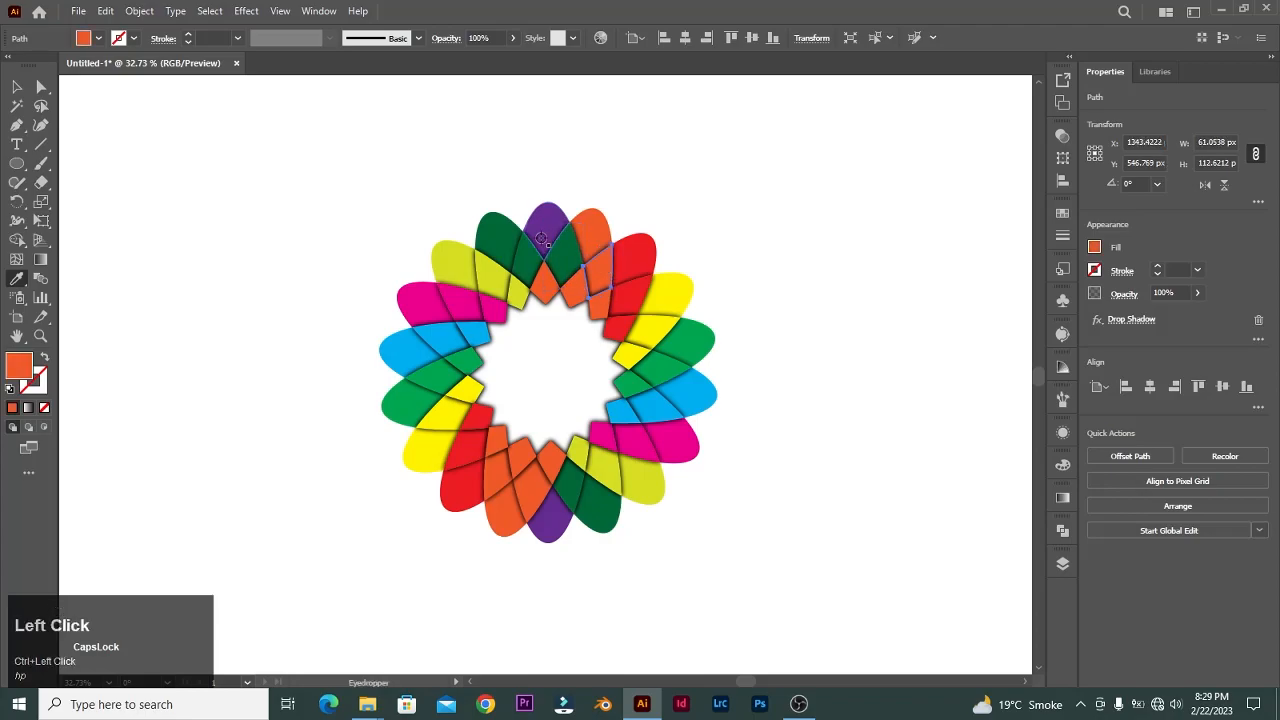
pyautogui.click(541, 238)
# Recolour the next three middle-ring pieces clockwise orange, red and yellow, sampling the outer petal tips.
pyautogui.keyDown('ctrl'); pyautogui.click(634, 300); pyautogui.keyUp('ctrl')
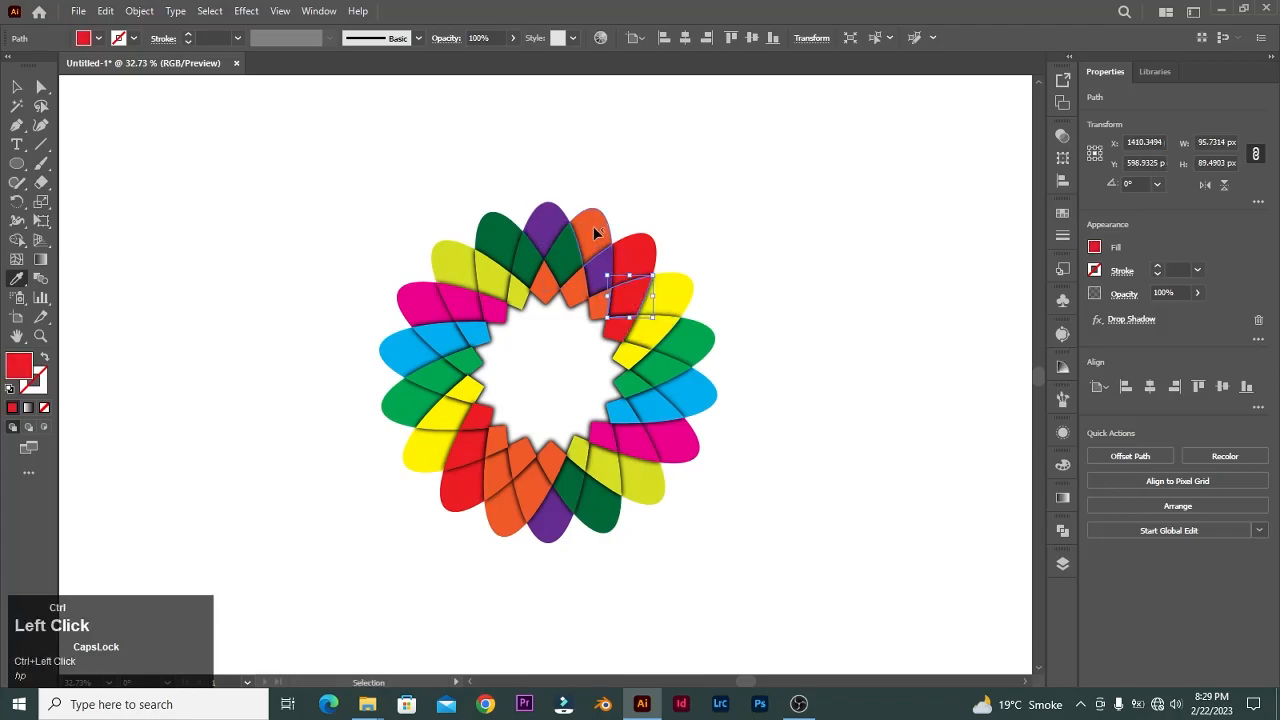
pyautogui.click(594, 228)
pyautogui.keyDown('ctrl'); pyautogui.click(653, 329); pyautogui.keyUp('ctrl')
pyautogui.click(635, 254)
pyautogui.keyDown('ctrl'); pyautogui.click(660, 365); pyautogui.keyUp('ctrl')
pyautogui.click(669, 294)
# Recolour the next three middle-ring pieces at the flower's lower right green, light blue and magenta from the outer tips.
pyautogui.keyDown('ctrl'); pyautogui.click(650, 409); pyautogui.keyUp('ctrl')
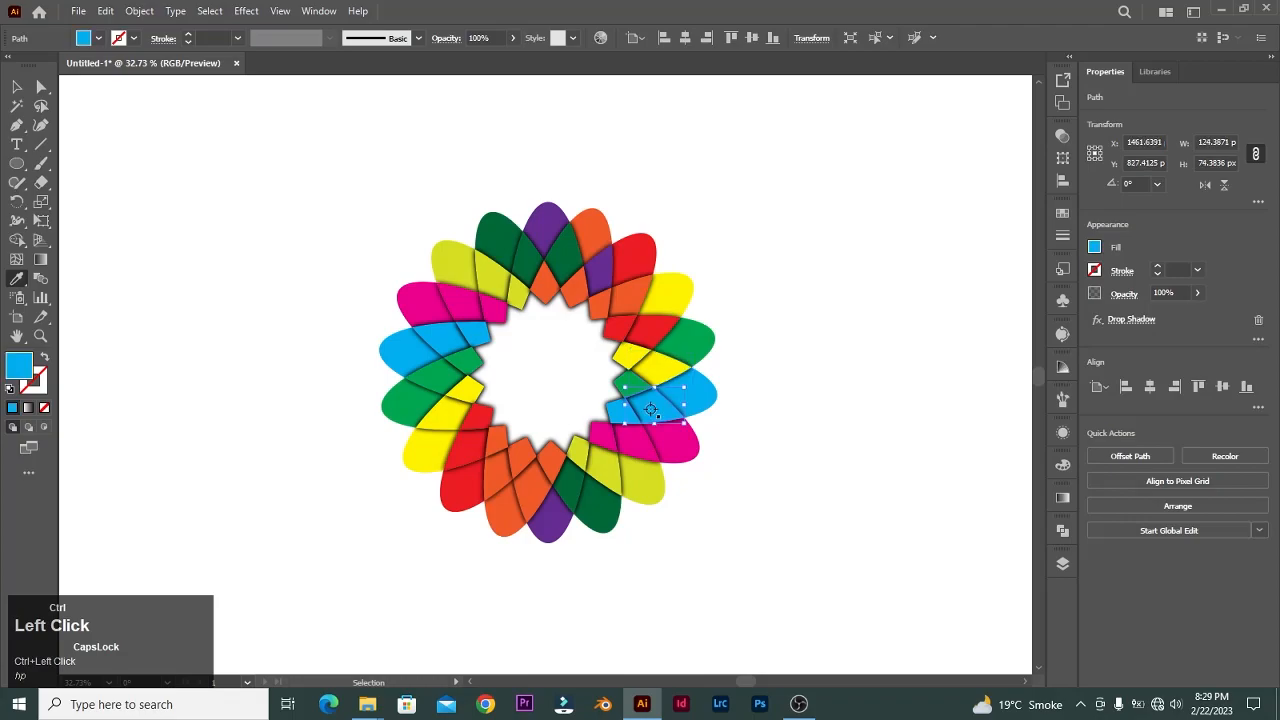
pyautogui.click(688, 341)
pyautogui.keyDown('ctrl'); pyautogui.click(632, 446); pyautogui.keyUp('ctrl')
pyautogui.click(692, 394)
pyautogui.keyDown('ctrl'); pyautogui.click(608, 474); pyautogui.keyUp('ctrl')
pyautogui.click(677, 442)
# Recolour the next three middle-ring pieces along the flower's bottom yellow-green, dark green and purple from the outer tips.
pyautogui.keyDown('ctrl'); pyautogui.click(572, 484); pyautogui.keyUp('ctrl')
pyautogui.click(648, 484)
pyautogui.keyDown('ctrl'); pyautogui.click(533, 489); pyautogui.keyUp('ctrl')
pyautogui.click(600, 506)
pyautogui.keyDown('ctrl'); pyautogui.click(499, 475); pyautogui.keyUp('ctrl')
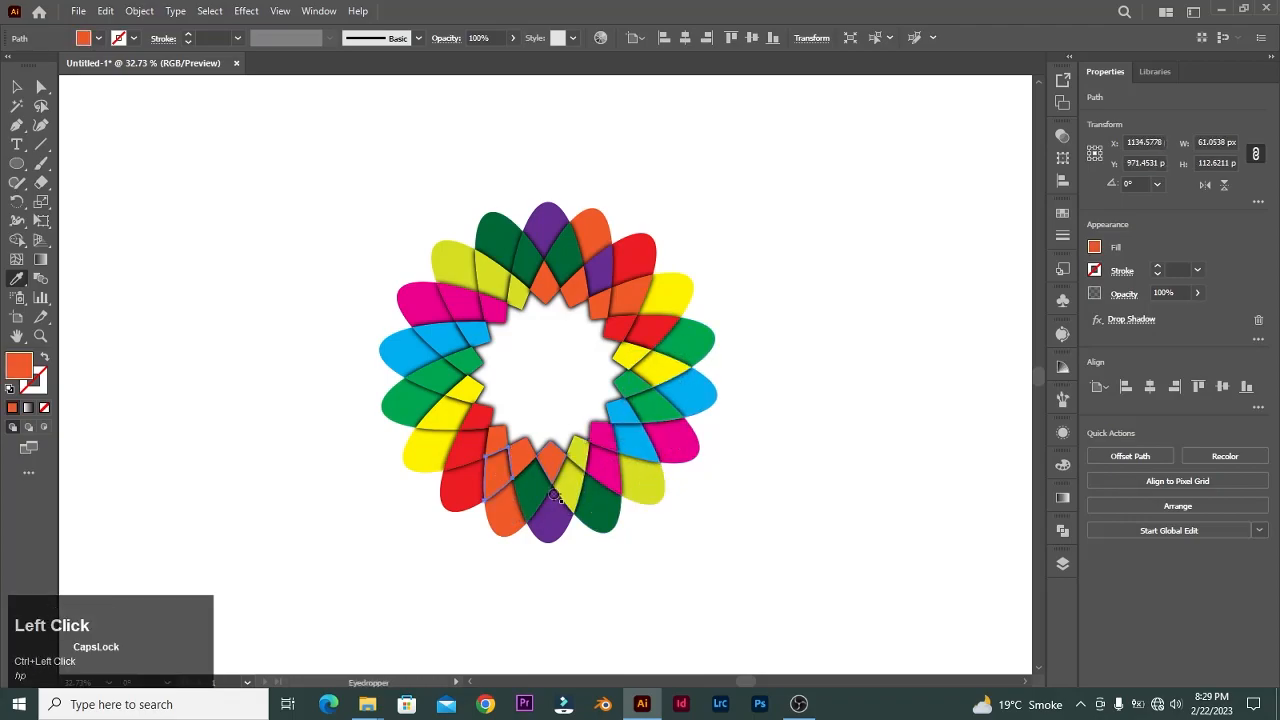
pyautogui.click(560, 518)
# Recolour the next three middle-ring pieces at the flower's lower left orange, red and yellow, sampling matching coloured pieces.
pyautogui.keyDown('ctrl'); pyautogui.click(466, 448); pyautogui.keyUp('ctrl')
pyautogui.click(505, 515)
pyautogui.keyDown('ctrl'); pyautogui.click(447, 415); pyautogui.keyUp('ctrl')
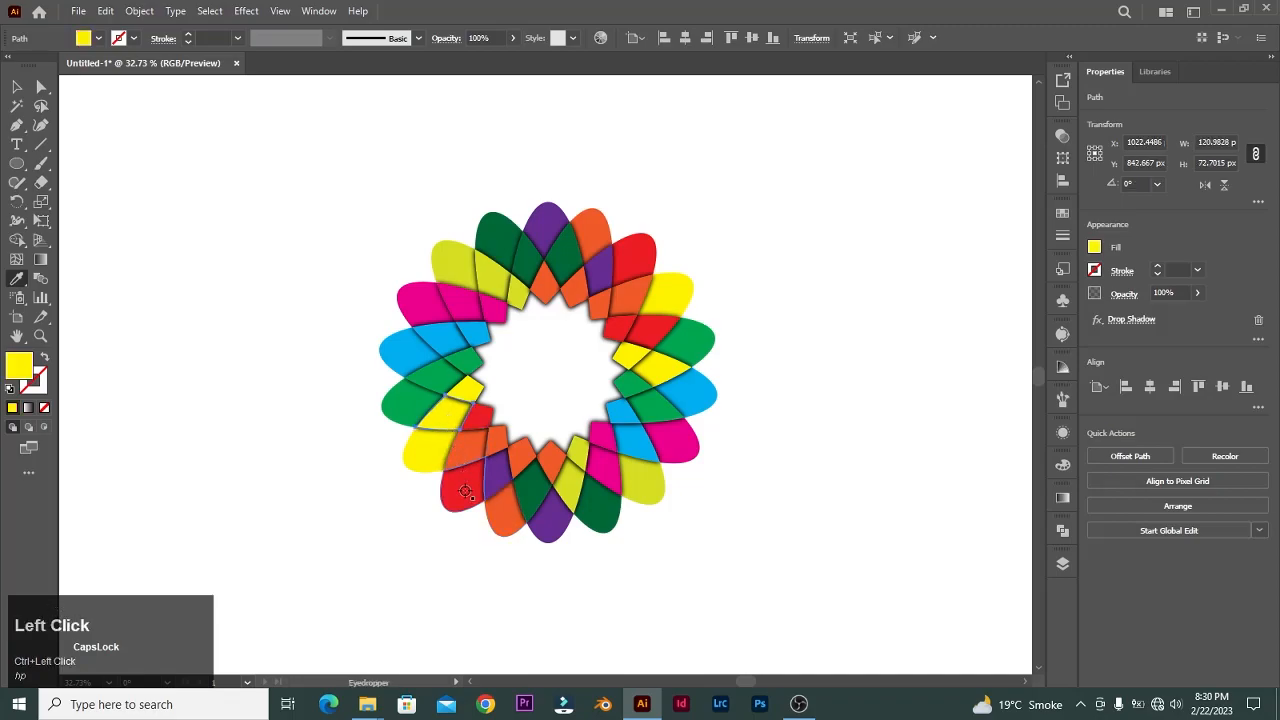
pyautogui.click(466, 492)
pyautogui.keyDown('ctrl'); pyautogui.click(437, 377); pyautogui.keyUp('ctrl')
pyautogui.click(431, 438)
# Recolour the next three middle-ring pieces up the flower's left side red, light blue and magenta, sampling matching coloured pieces.
pyautogui.keyDown('ctrl'); pyautogui.click(438, 338); pyautogui.keyUp('ctrl')
pyautogui.click(434, 412)
pyautogui.keyDown('ctrl'); pyautogui.click(461, 313); pyautogui.keyUp('ctrl')
pyautogui.click(474, 335)
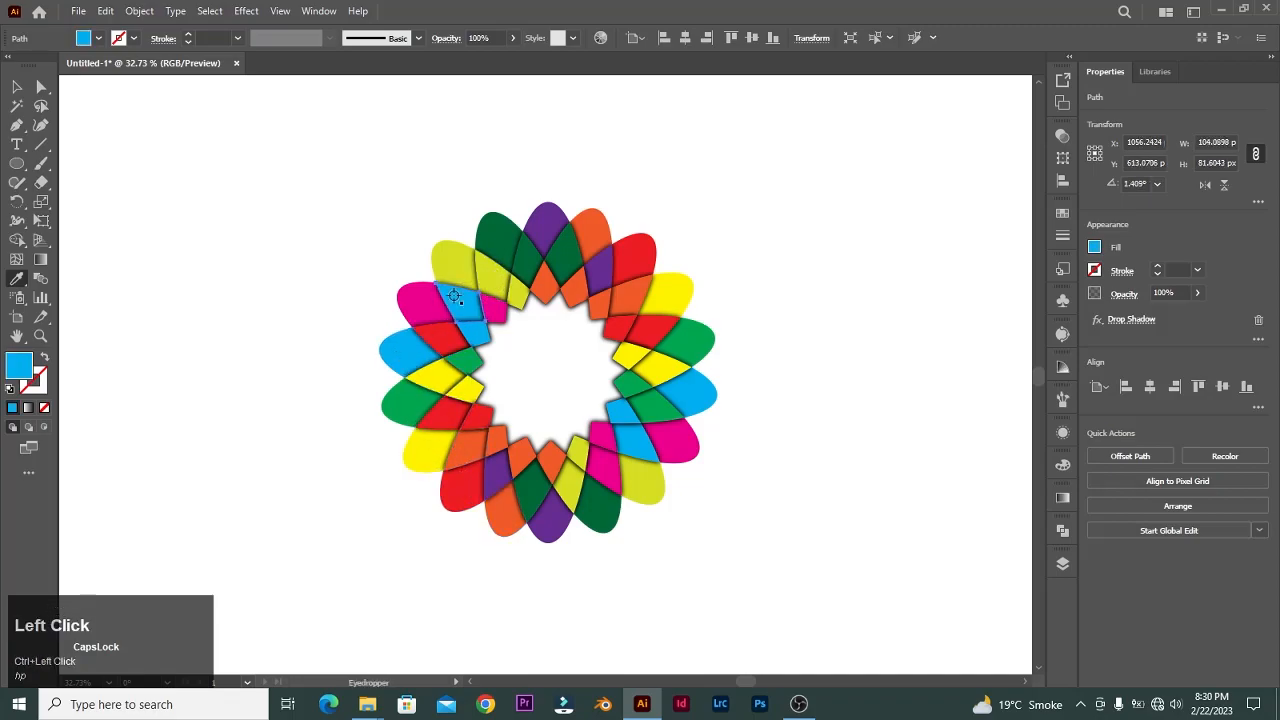
pyautogui.click(17, 88)
pyautogui.click(485, 274)
pyautogui.click(17, 278)
pyautogui.click(494, 312)
# Recolour the last dark green middle-ring piece left of the flower's top yellow-green, sampling the upper-left outer petal.
pyautogui.keyDown('ctrl'); pyautogui.click(535, 264); pyautogui.keyUp('ctrl')
pyautogui.keyDown('ctrl'); pyautogui.click(524, 248); pyautogui.keyUp('ctrl')
pyautogui.keyDown('ctrl'); pyautogui.click(451, 261); pyautogui.keyUp('ctrl')
pyautogui.keyDown('ctrl'); pyautogui.click(530, 254); pyautogui.keyUp('ctrl')
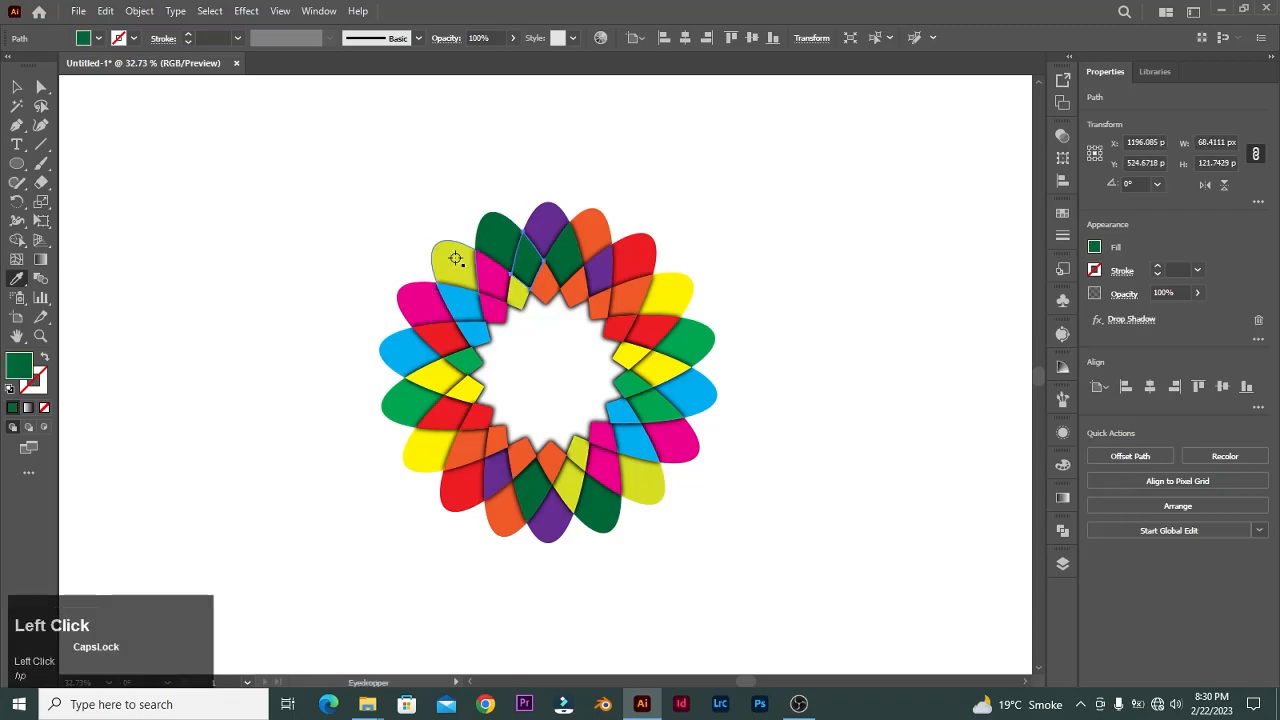
pyautogui.click(456, 259)
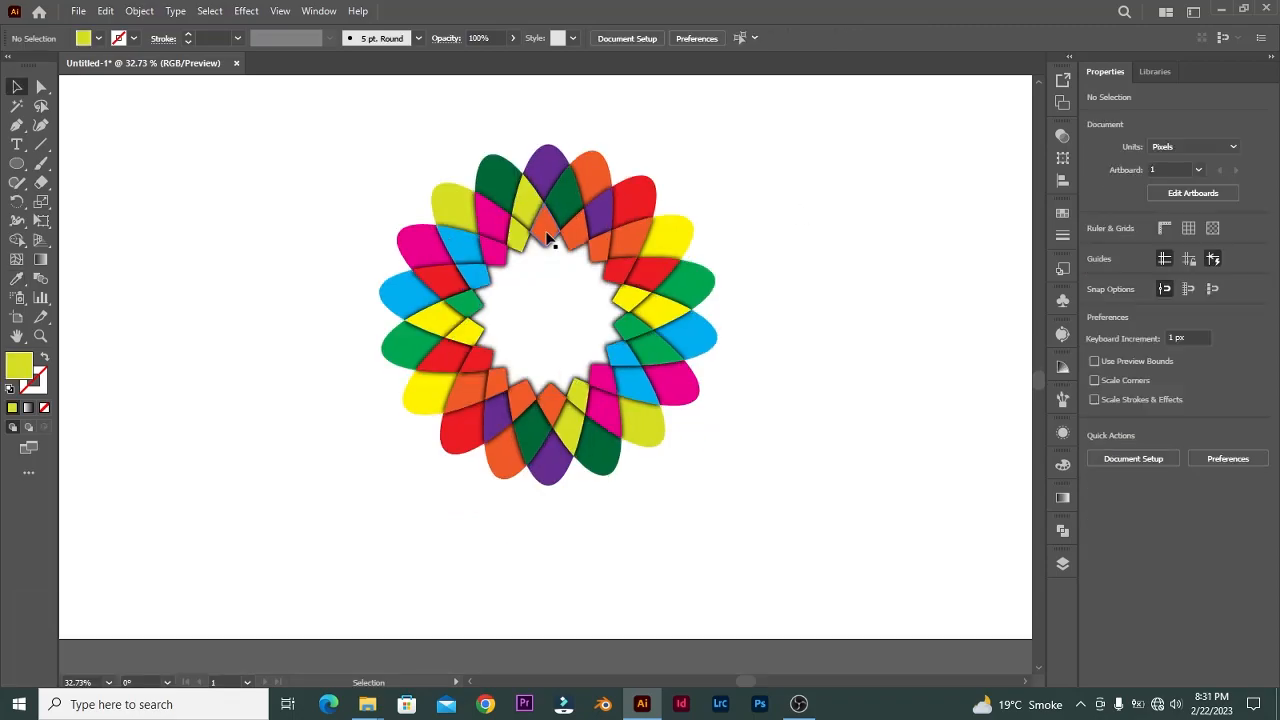
# Recolour the top inner-ring piece magenta and the next two pieces clockwise yellow-green and dark green, using the Eyedropper.
pyautogui.click(547, 238)
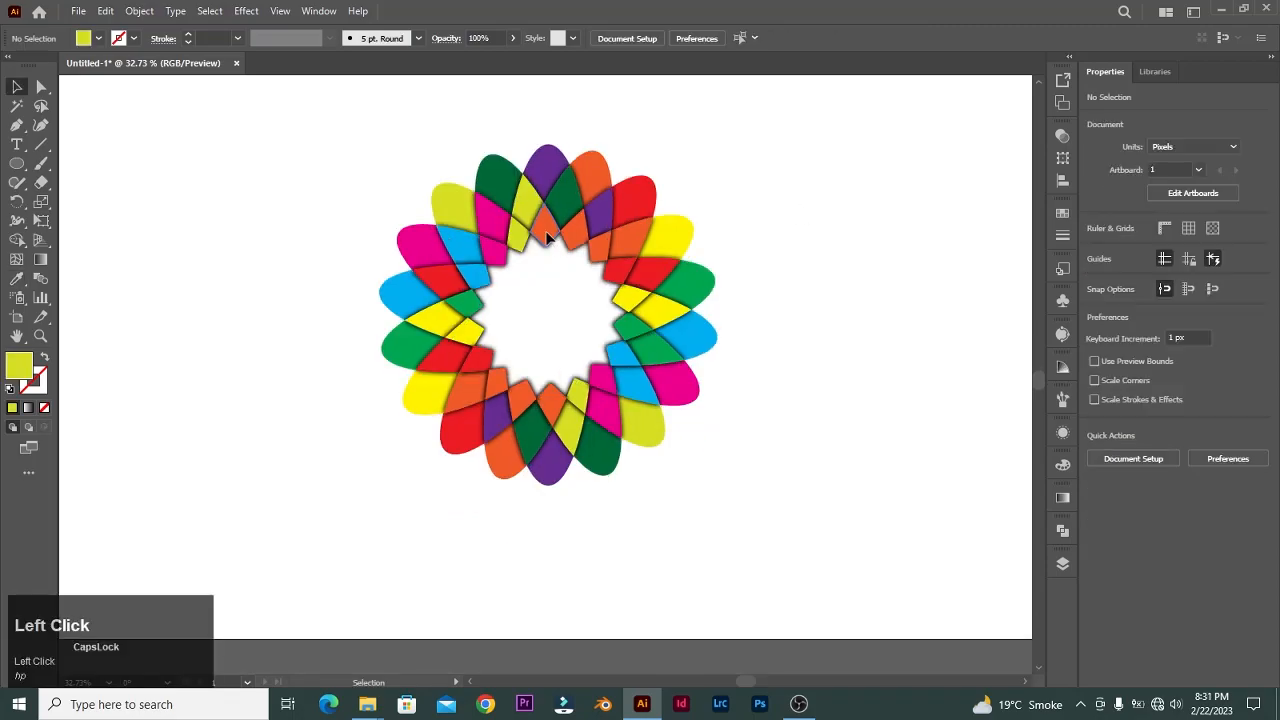
pyautogui.click(492, 228)
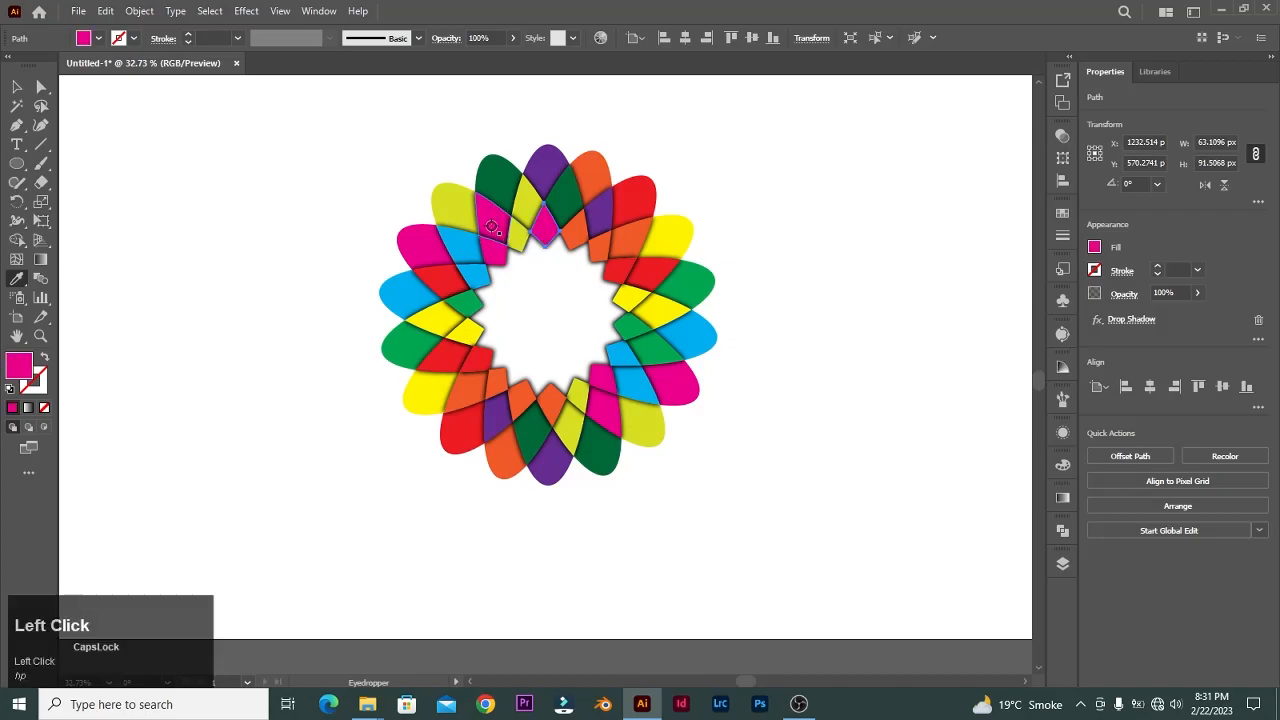
pyautogui.keyDown('ctrl'); pyautogui.click(579, 232); pyautogui.keyUp('ctrl')
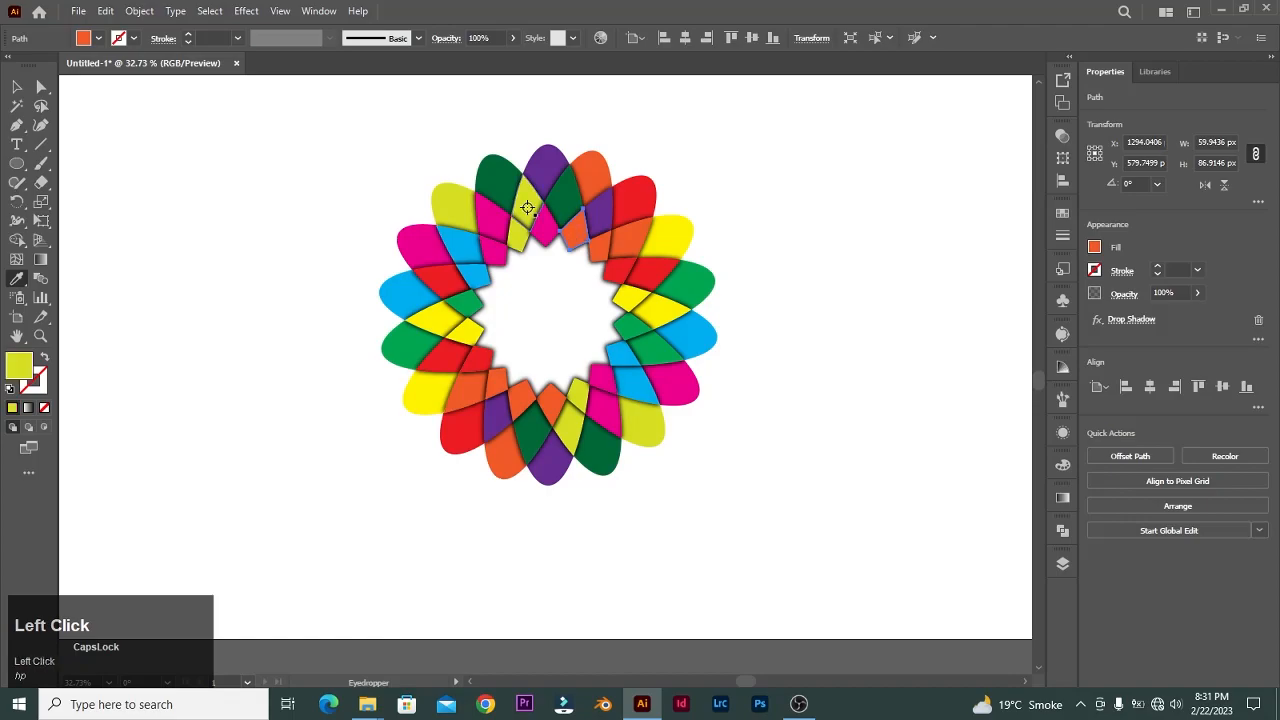
pyautogui.keyDown('ctrl'); pyautogui.click(601, 248); pyautogui.keyUp('ctrl')
pyautogui.click(575, 232)
pyautogui.keyDown('ctrl'); pyautogui.click(620, 271); pyautogui.keyUp('ctrl')
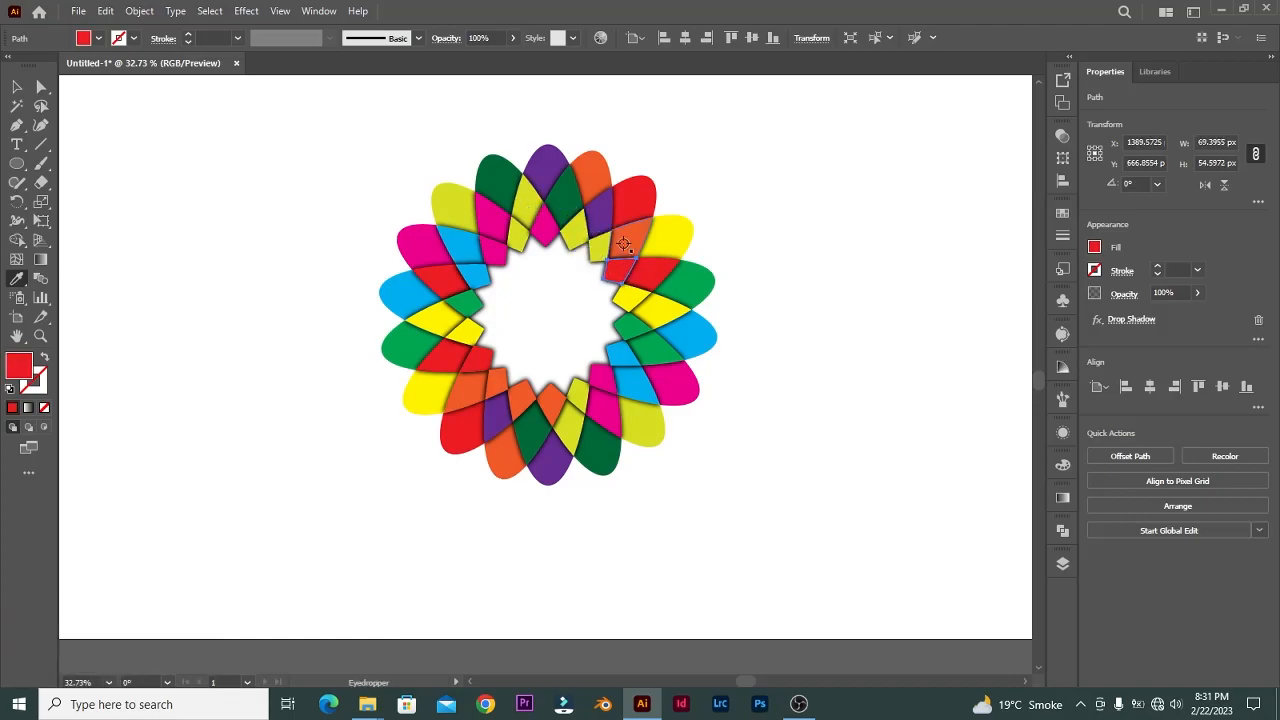
pyautogui.click(601, 246)
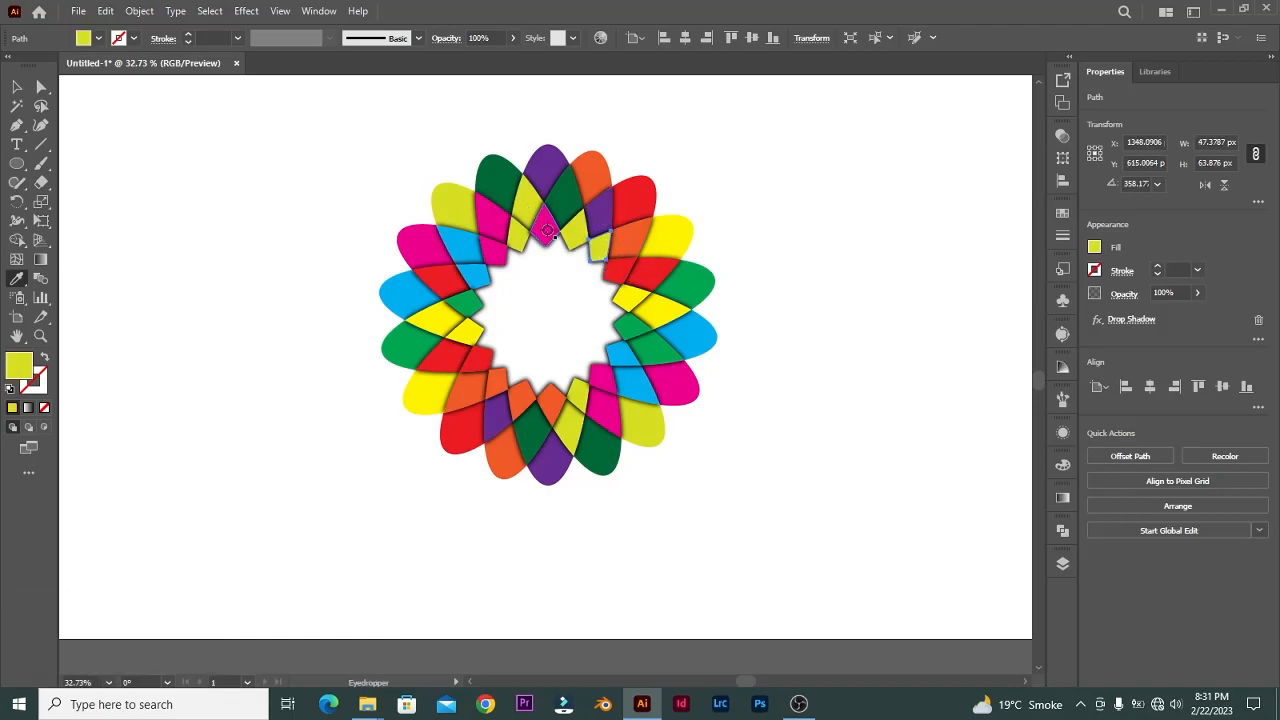
pyautogui.click(565, 234)
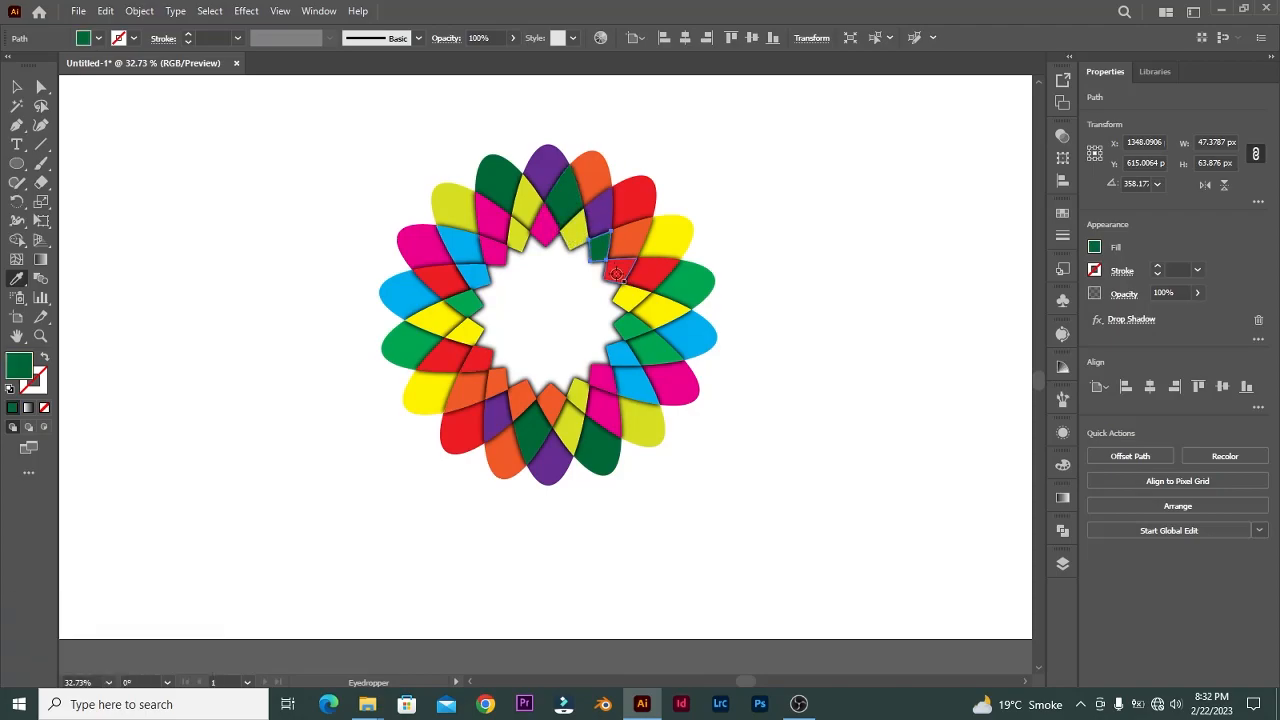
# Recolour the next four inner-ring pieces down the flower's right side purple, orange, red and yellow, using the Eyedropper.
pyautogui.keyDown('ctrl'); pyautogui.click(614, 268); pyautogui.keyUp('ctrl')
pyautogui.click(614, 272)
pyautogui.keyDown('ctrl'); pyautogui.click(624, 294); pyautogui.keyUp('ctrl')
pyautogui.click(622, 240)
pyautogui.keyDown('ctrl'); pyautogui.click(632, 324); pyautogui.keyUp('ctrl')
pyautogui.keyDown('ctrl'); pyautogui.click(622, 356); pyautogui.keyUp('ctrl')
pyautogui.click(662, 311)
# Recolour the next three inner-ring pieces from the lower right to the bottom green, light blue and magenta from neighbouring pieces.
pyautogui.keyDown('ctrl'); pyautogui.click(603, 378); pyautogui.keyUp('ctrl')
pyautogui.click(654, 349)
pyautogui.keyDown('ctrl'); pyautogui.click(579, 394); pyautogui.keyUp('ctrl')
pyautogui.click(633, 385)
pyautogui.keyDown('ctrl'); pyautogui.click(551, 404); pyautogui.keyUp('ctrl')
pyautogui.click(604, 410)
# Recolour the next three inner-ring pieces at the lower left yellow-green, dark green and purple from neighbouring pieces.
pyautogui.keyDown('ctrl'); pyautogui.click(522, 402); pyautogui.keyUp('ctrl')
pyautogui.click(569, 434)
pyautogui.keyDown('ctrl'); pyautogui.click(498, 386); pyautogui.keyUp('ctrl')
pyautogui.click(533, 433)
pyautogui.keyDown('ctrl'); pyautogui.click(481, 360); pyautogui.keyUp('ctrl')
pyautogui.click(495, 425)
# Recolour the next three inner-ring pieces up the flower's left side orange, red and yellow from neighbouring middle-ring pieces.
pyautogui.keyDown('ctrl'); pyautogui.click(458, 330); pyautogui.keyUp('ctrl')
pyautogui.click(468, 392)
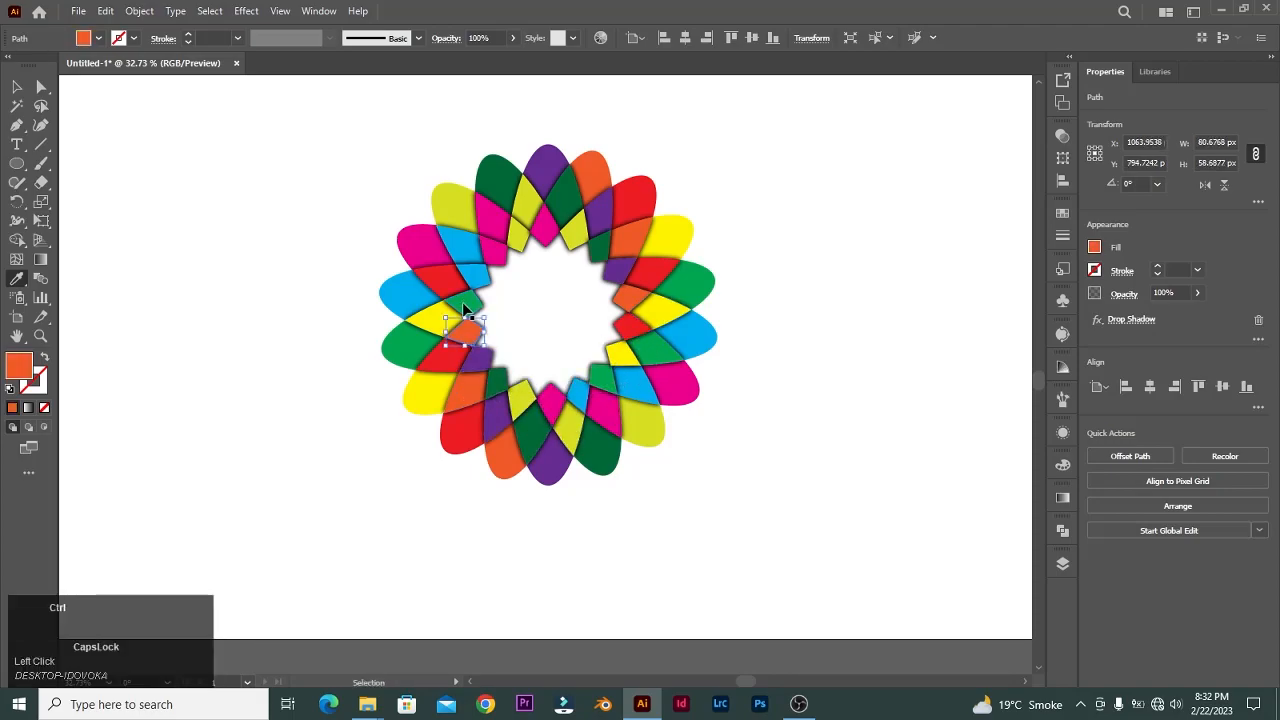
pyautogui.click(455, 359)
pyautogui.keyDown('ctrl'); pyautogui.click(475, 276); pyautogui.keyUp('ctrl')
pyautogui.click(440, 317)
# Recolour the last two inner-ring pieces at the upper left red and light blue from neighbouring middle-ring pieces.
pyautogui.keyDown('ctrl'); pyautogui.click(494, 252); pyautogui.keyUp('ctrl')
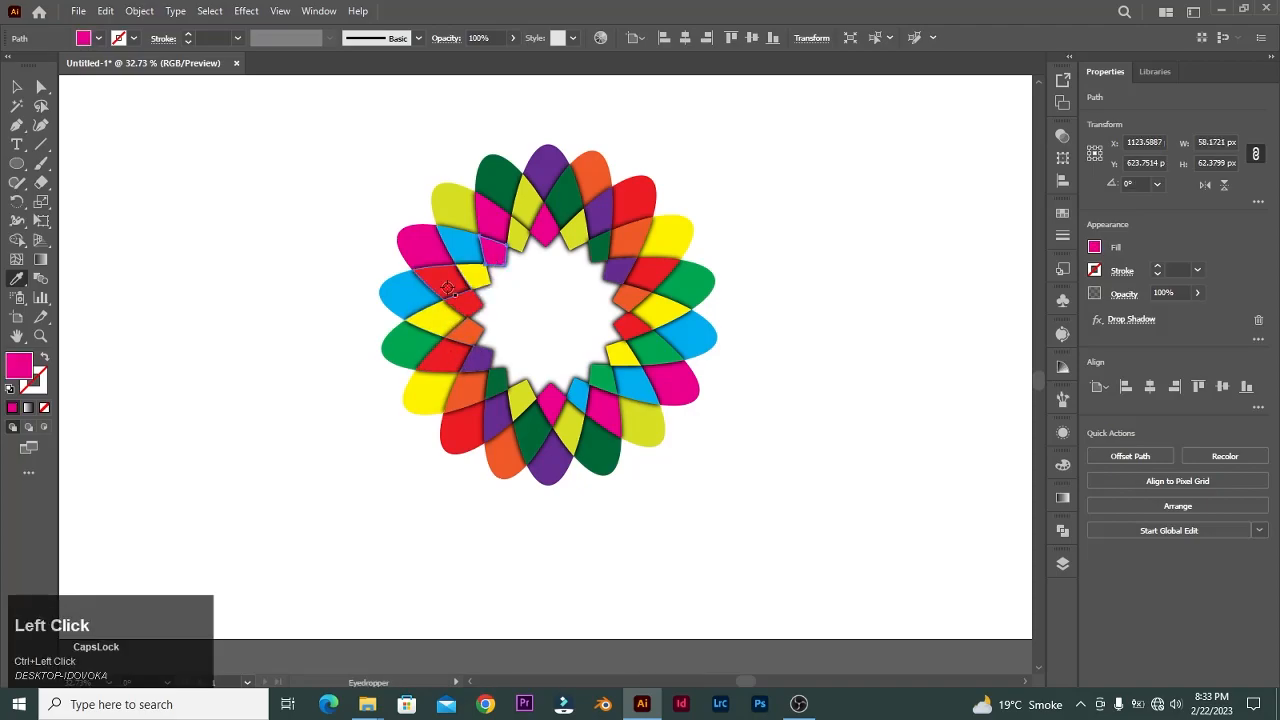
pyautogui.click(447, 286)
pyautogui.keyDown('ctrl'); pyautogui.click(517, 236); pyautogui.keyUp('ctrl')
pyautogui.click(463, 243)
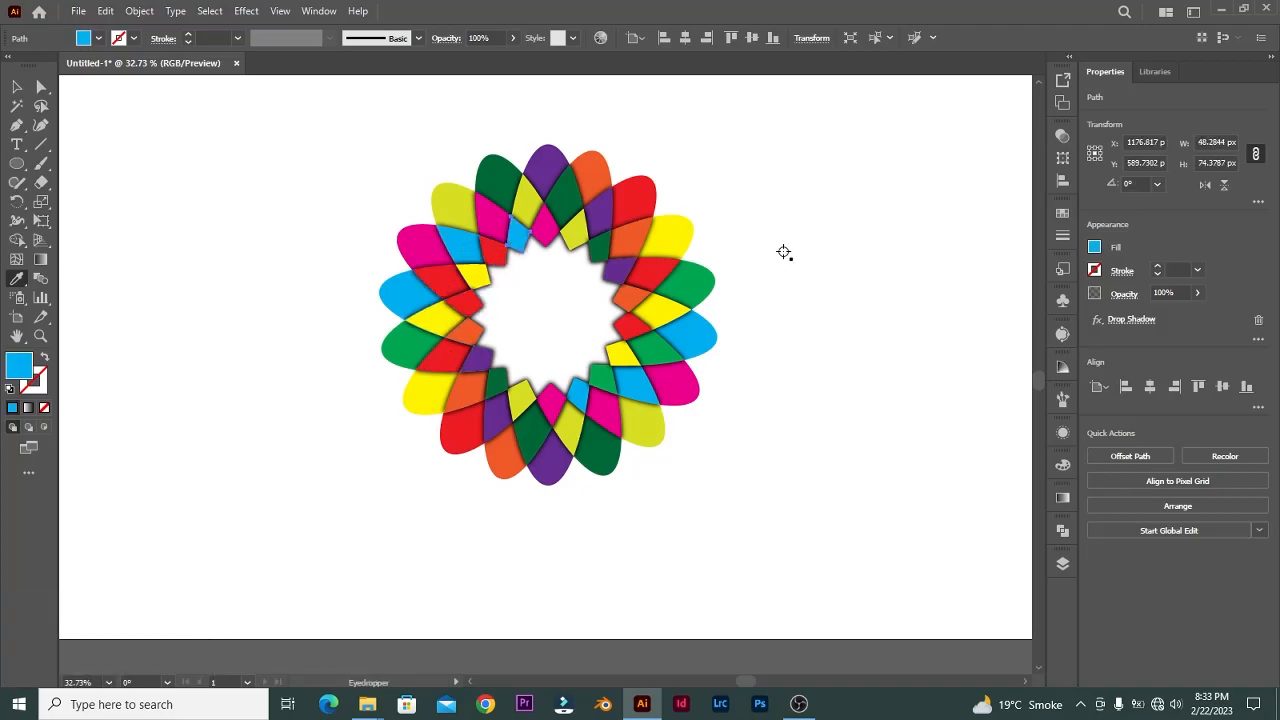
# Select all the outer petal tips around the flower and group them.
pyautogui.press('v')
pyautogui.click(758, 235)
pyautogui.click(667, 210)
pyautogui.keyDown('shift'); pyautogui.click(689, 246); pyautogui.keyUp('shift')
pyautogui.keyDown('shift'); pyautogui.click(708, 326); pyautogui.keyUp('shift')
pyautogui.keyDown('shift'); pyautogui.click(685, 344); pyautogui.keyUp('shift')
pyautogui.keyDown('shift'); pyautogui.click(655, 437); pyautogui.keyUp('shift')
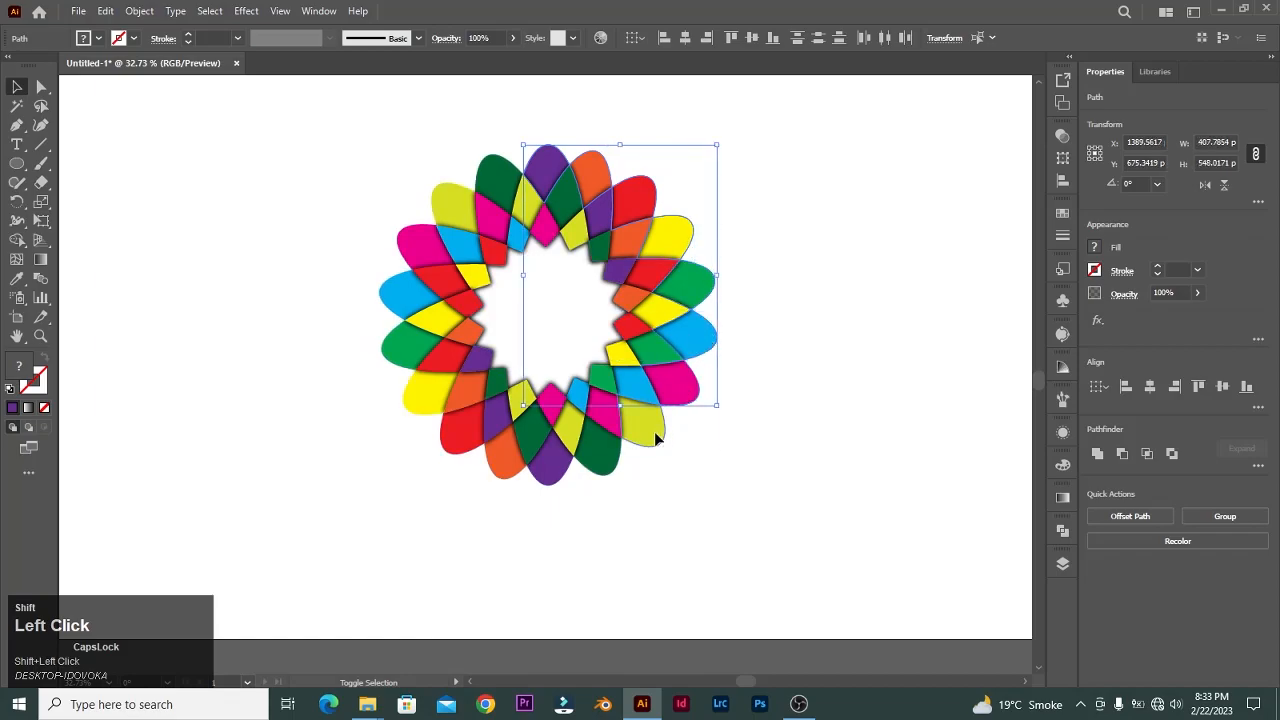
pyautogui.keyDown('shift'); pyautogui.click(607, 468); pyautogui.keyUp('shift')
pyautogui.keyDown('shift'); pyautogui.click(505, 476); pyautogui.keyUp('shift')
pyautogui.keyDown('shift'); pyautogui.click(440, 437); pyautogui.keyUp('shift')
pyautogui.keyDown('shift'); pyautogui.click(395, 342); pyautogui.keyUp('shift')
pyautogui.keyDown('shift'); pyautogui.click(401, 298); pyautogui.keyUp('shift')
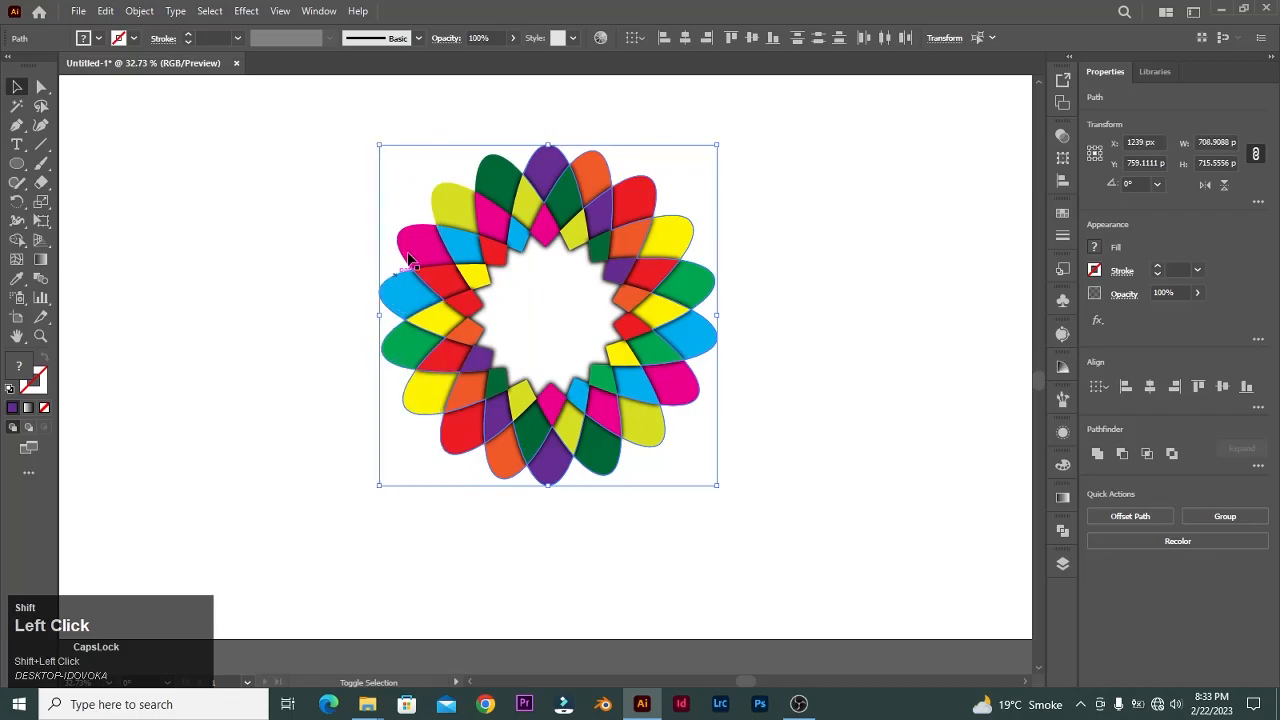
pyautogui.keyDown('shift'); pyautogui.click(490, 177); pyautogui.keyUp('shift')
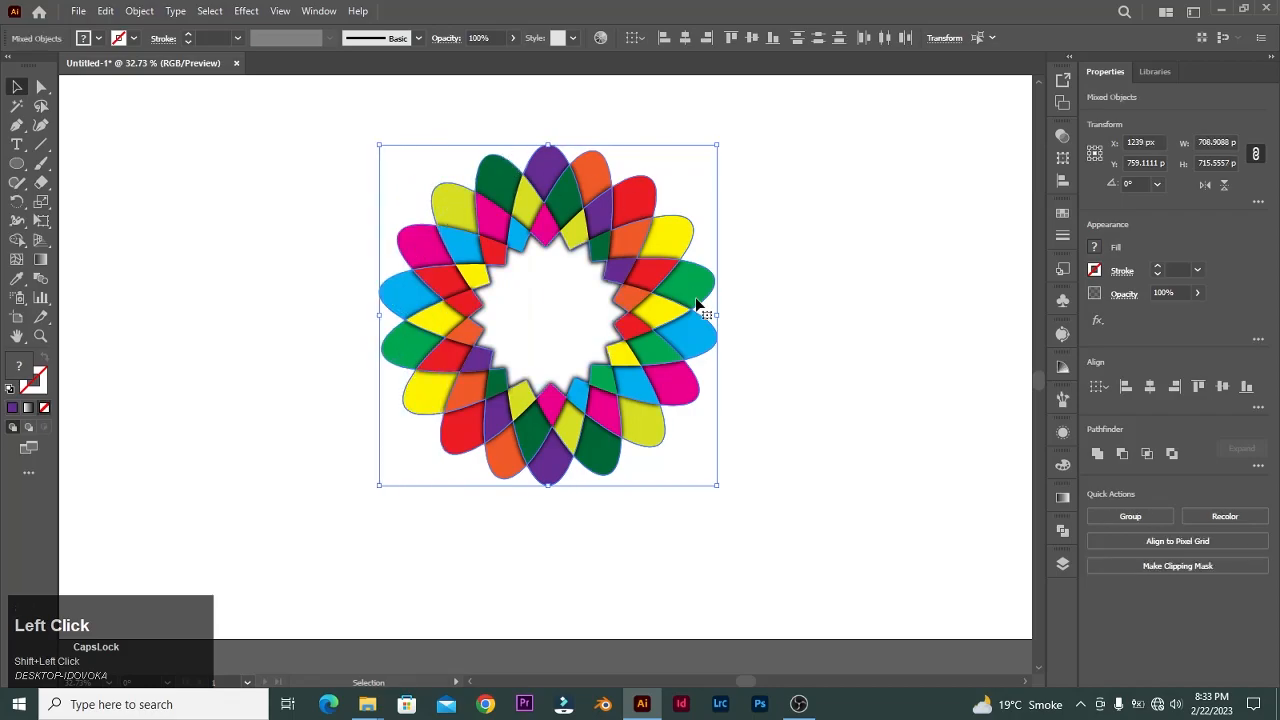
pyautogui.rightClick(698, 329)
pyautogui.click(742, 530)
pyautogui.click(791, 376)
# Send the grouped outer petal tips to the back of the stacking order.
pyautogui.click(686, 346)
pyautogui.click(731, 497)
pyautogui.click(692, 405)
pyautogui.keyDown('shift'); pyautogui.click(700, 350); pyautogui.keyUp('shift')
pyautogui.keyDown('shift'); pyautogui.click(700, 350); pyautogui.keyUp('shift')
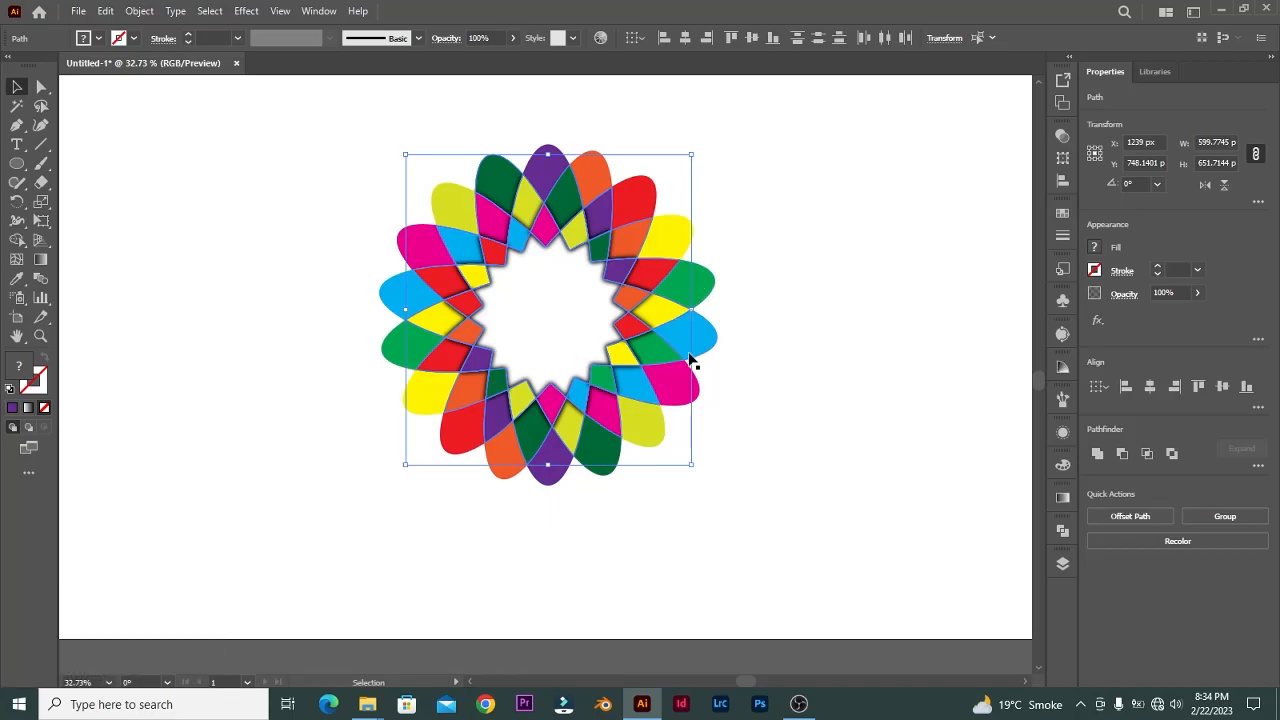
pyautogui.click(720, 347)
pyautogui.click(709, 343)
pyautogui.rightClick(706, 336)
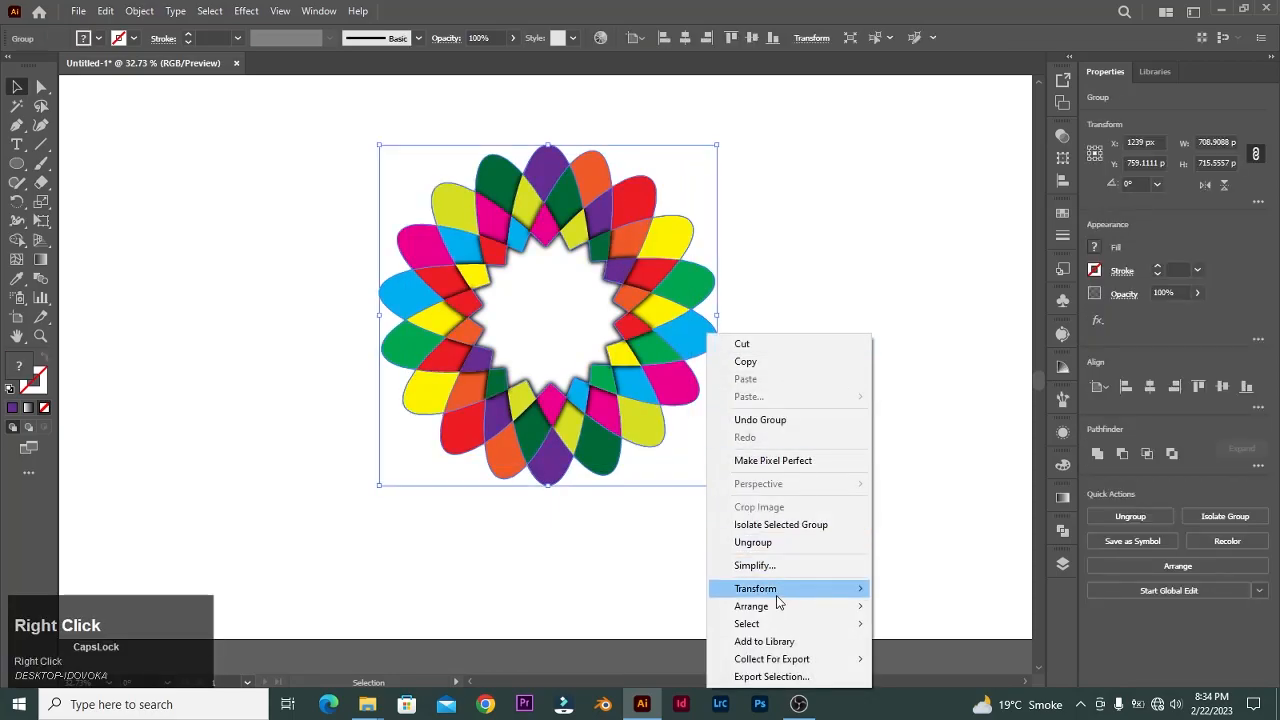
pyautogui.moveTo(760, 606)
pyautogui.click(920, 659)
pyautogui.click(862, 463)
# Duplicate the whole flower to its left and unite the copy into one compound shape.
pyautogui.moveTo(580, 157); pyautogui.dragTo(1026, 522)
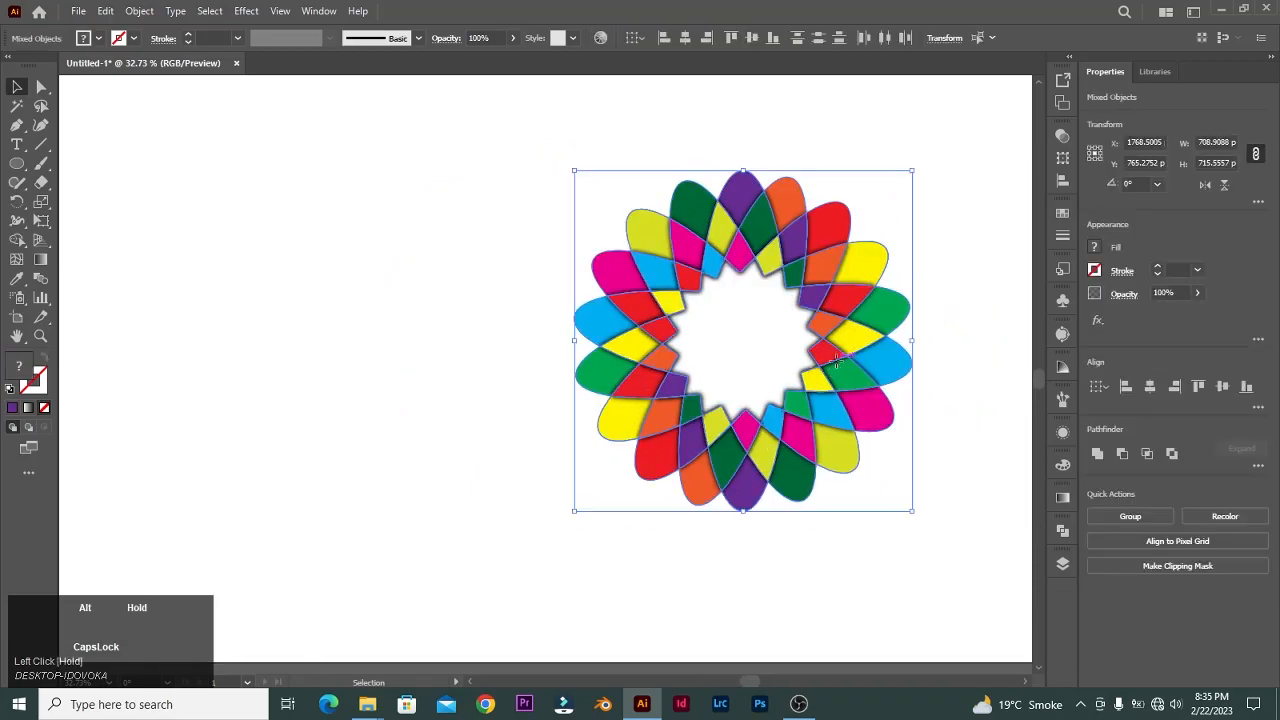
pyautogui.moveTo(835, 359); pyautogui.dragTo(420, 366)
pyautogui.click(1062, 531)
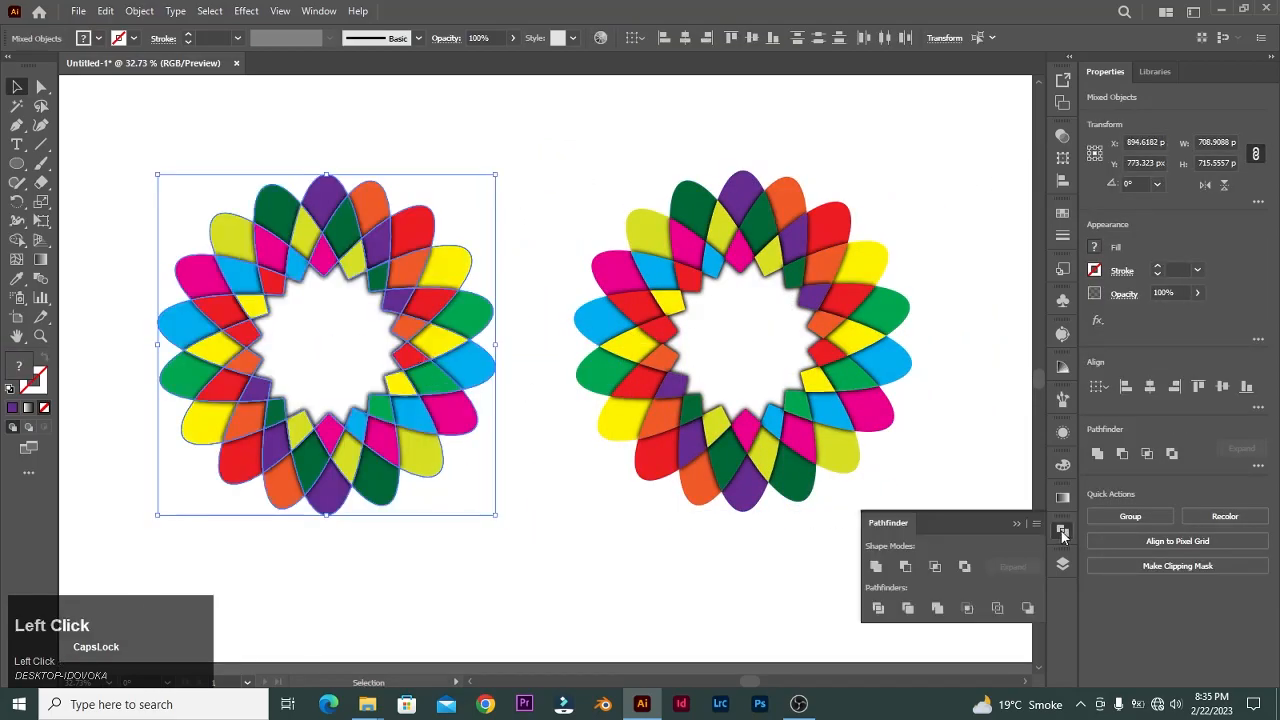
pyautogui.click(876, 566)
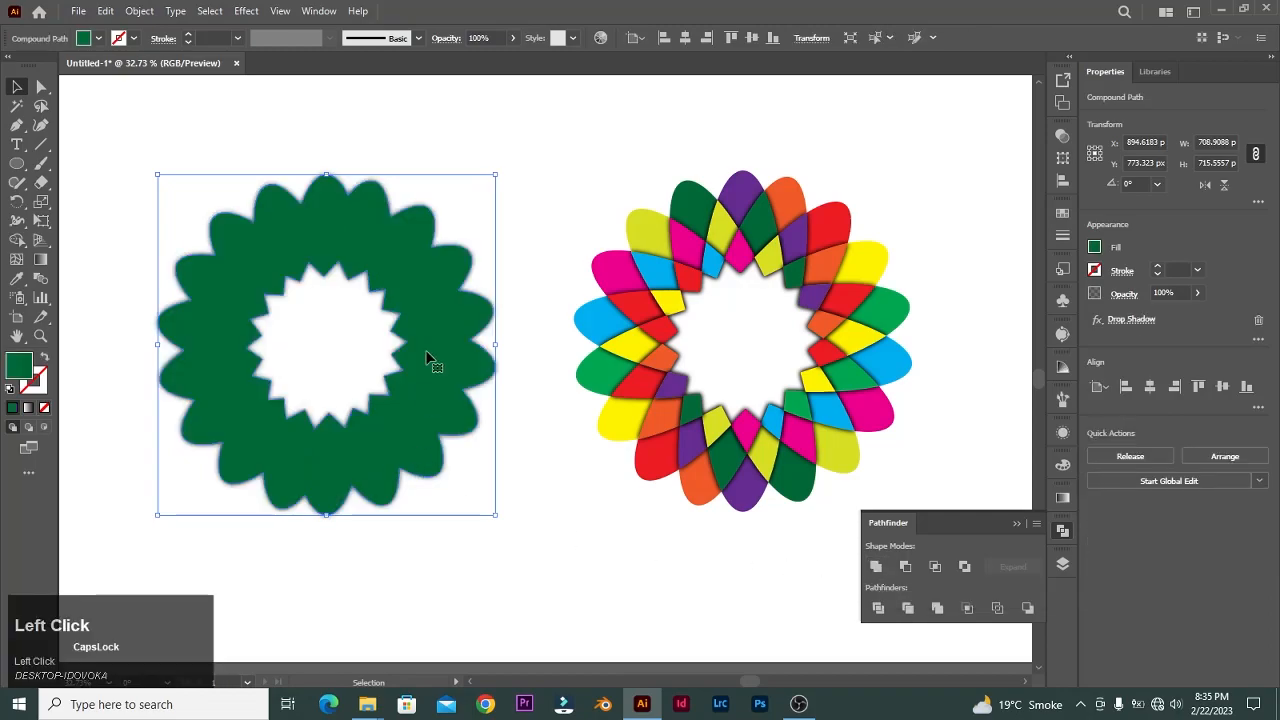
# Move the united green shape exactly over the original multicoloured flower.
pyautogui.moveTo(416, 356); pyautogui.dragTo(832, 346)
pyautogui.moveTo(613, 215); pyautogui.dragTo(599, 241)
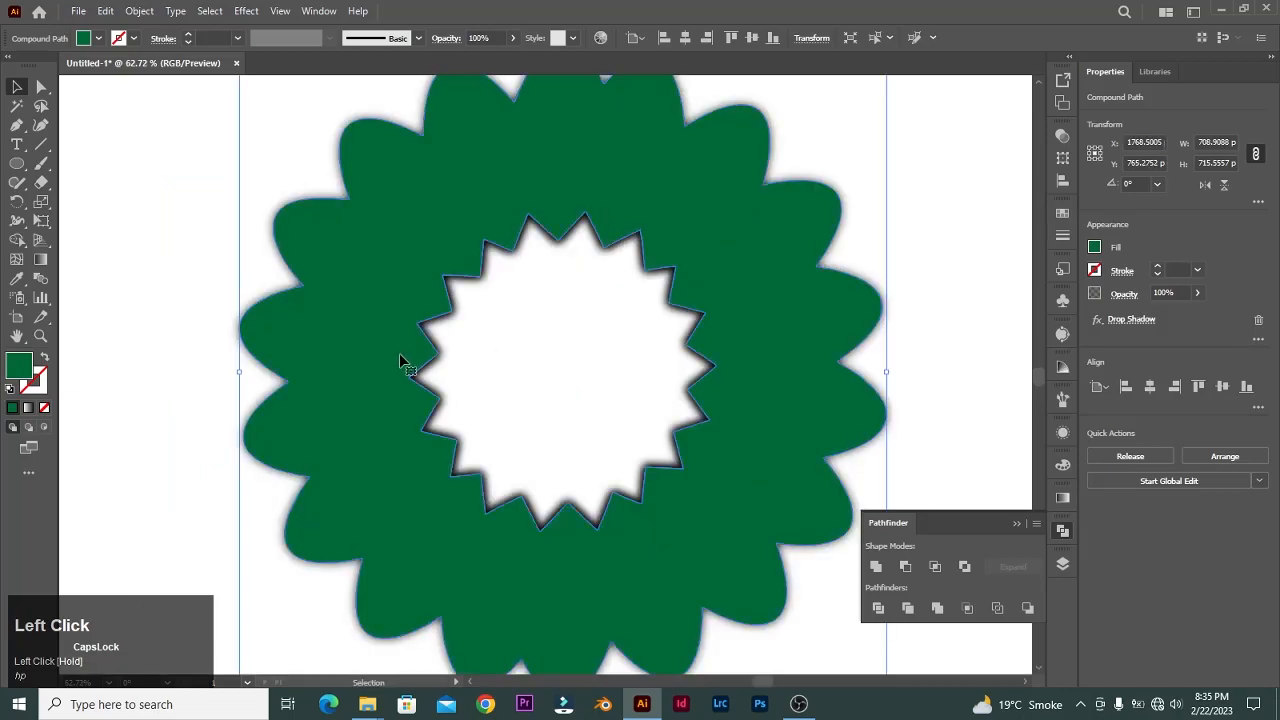
pyautogui.press('z')
pyautogui.moveTo(269, 326); pyautogui.dragTo(214, 306)
pyautogui.press('space')
pyautogui.moveTo(214, 306); pyautogui.dragTo(474, 323)
pyautogui.press('v')
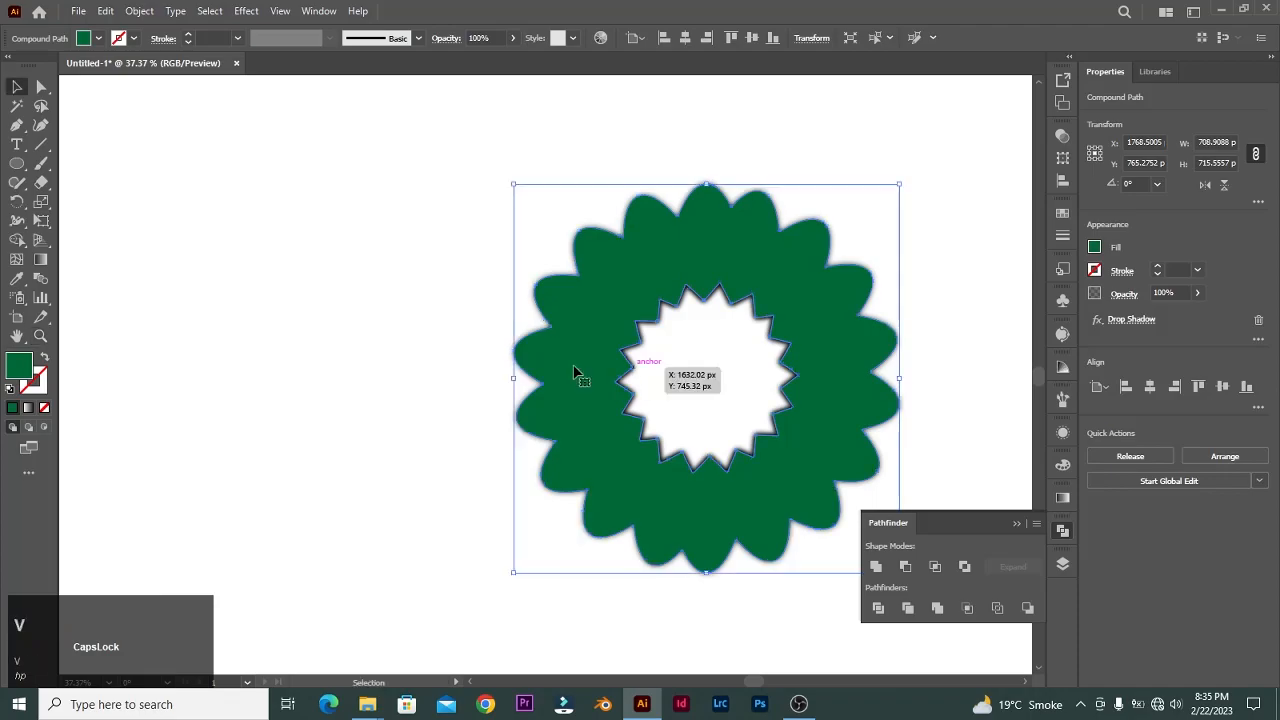
# Select the flower with its green overlay and make a clipping mask to trim the outer shadows.
pyautogui.click(394, 249)
pyautogui.moveTo(396, 249); pyautogui.dragTo(879, 566)
pyautogui.rightClick(780, 478)
pyautogui.click(842, 361)
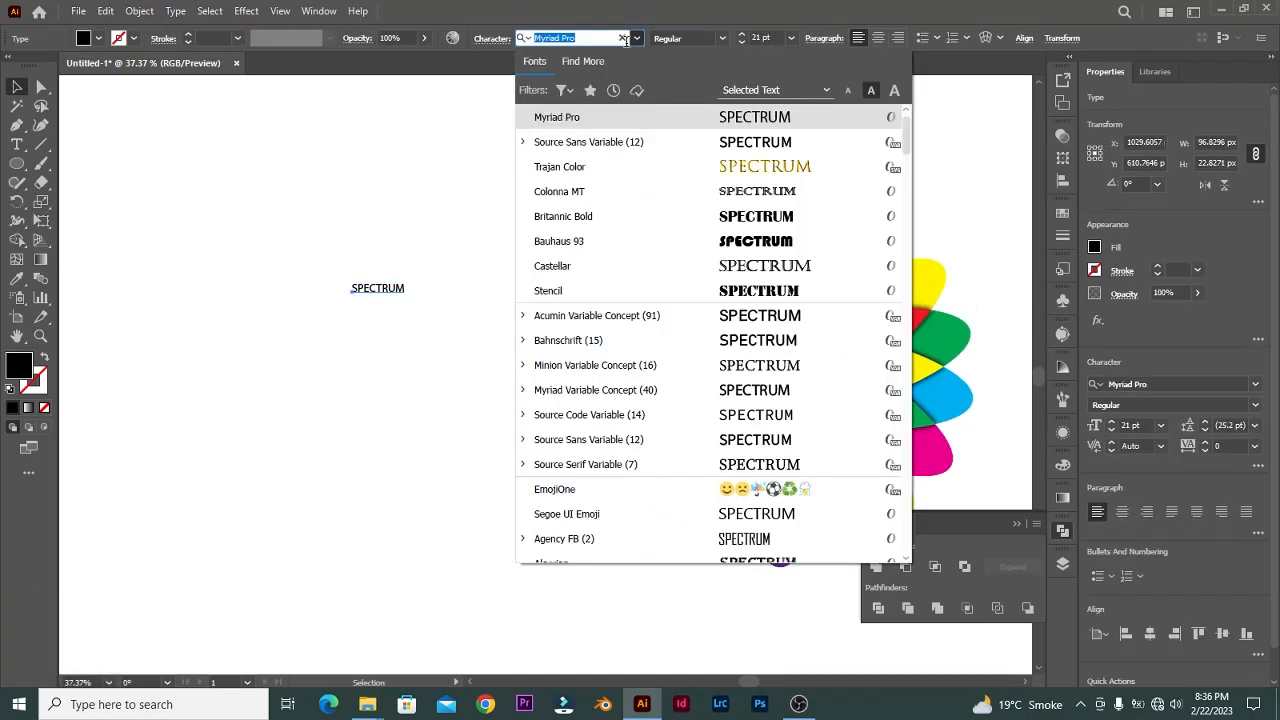
# Set the SPECTRUM text in Myriad Pro at 36 pt.
pyautogui.write('TIME')
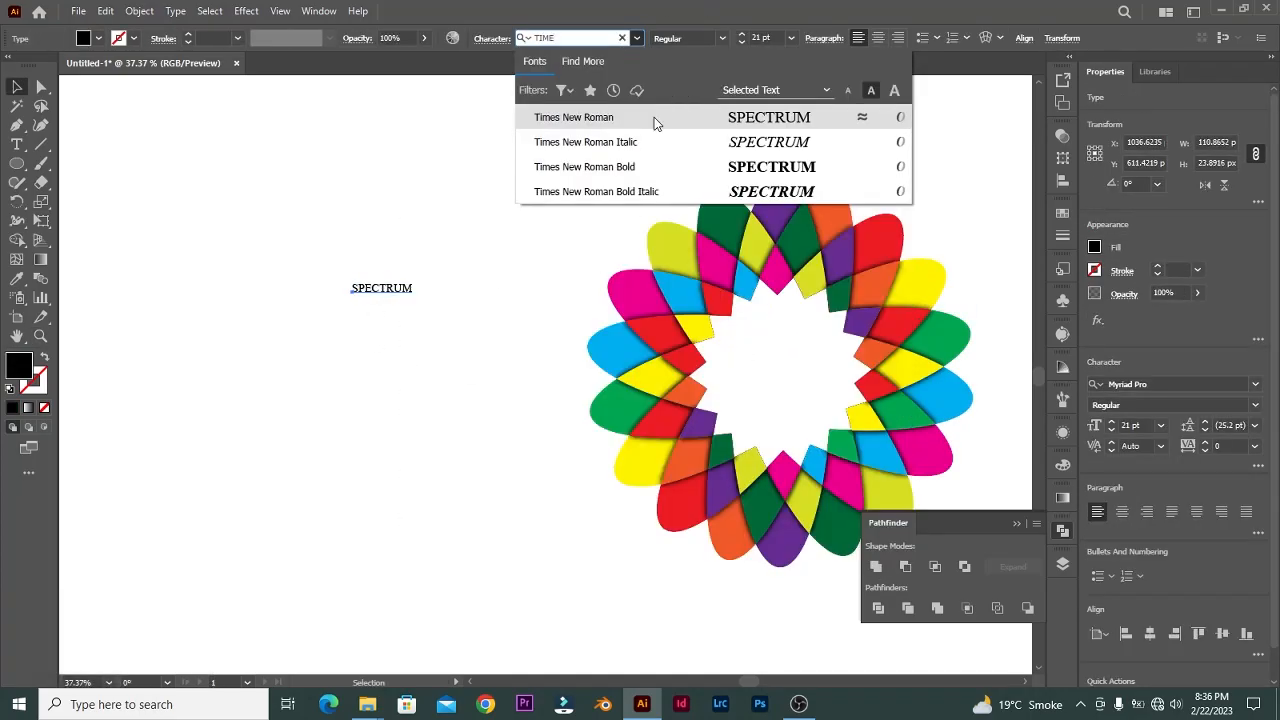
pyautogui.write('MYRIAD')
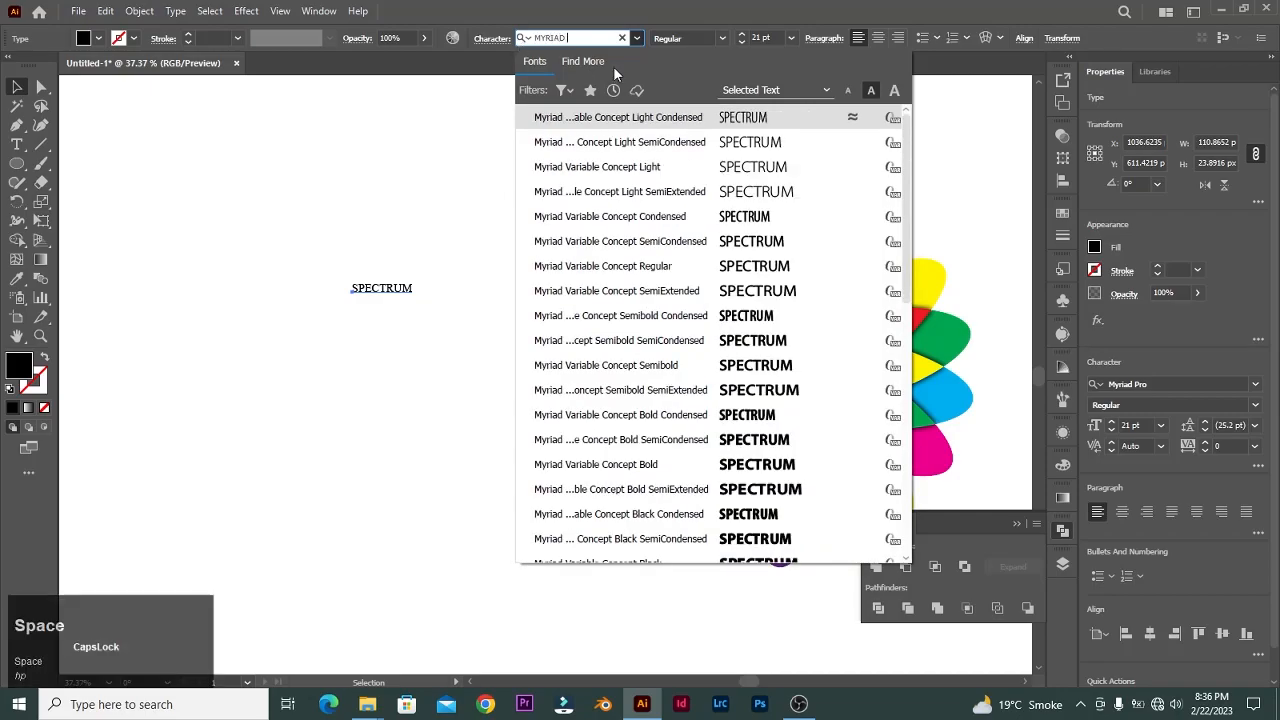
pyautogui.click(572, 134)
pyautogui.click(791, 38)
pyautogui.click(795, 268)
# Fill the SPECTRUM text with purple and move it slightly left.
pyautogui.click(1062, 215)
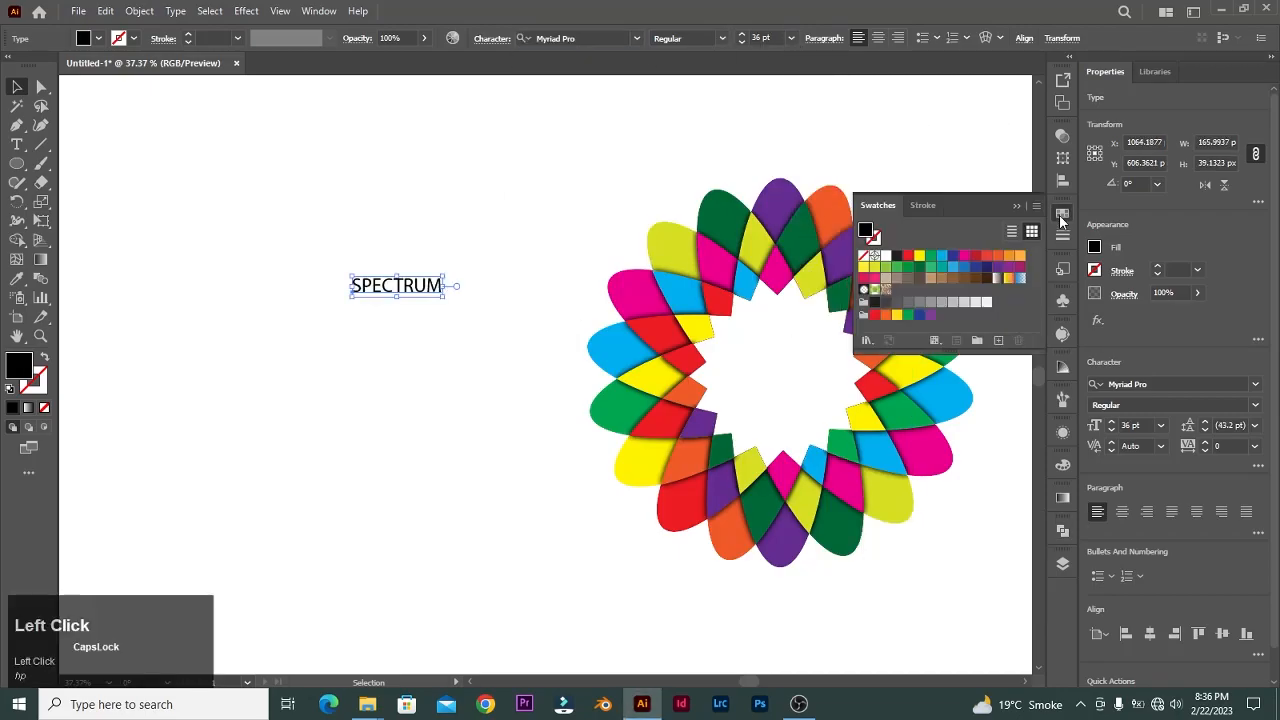
pyautogui.click(997, 267)
pyautogui.click(420, 264)
pyautogui.moveTo(407, 287); pyautogui.dragTo(357, 287)
# Add the text SPIROGRAPH below SPECTRUM.
pyautogui.click(16, 145)
pyautogui.click(303, 333)
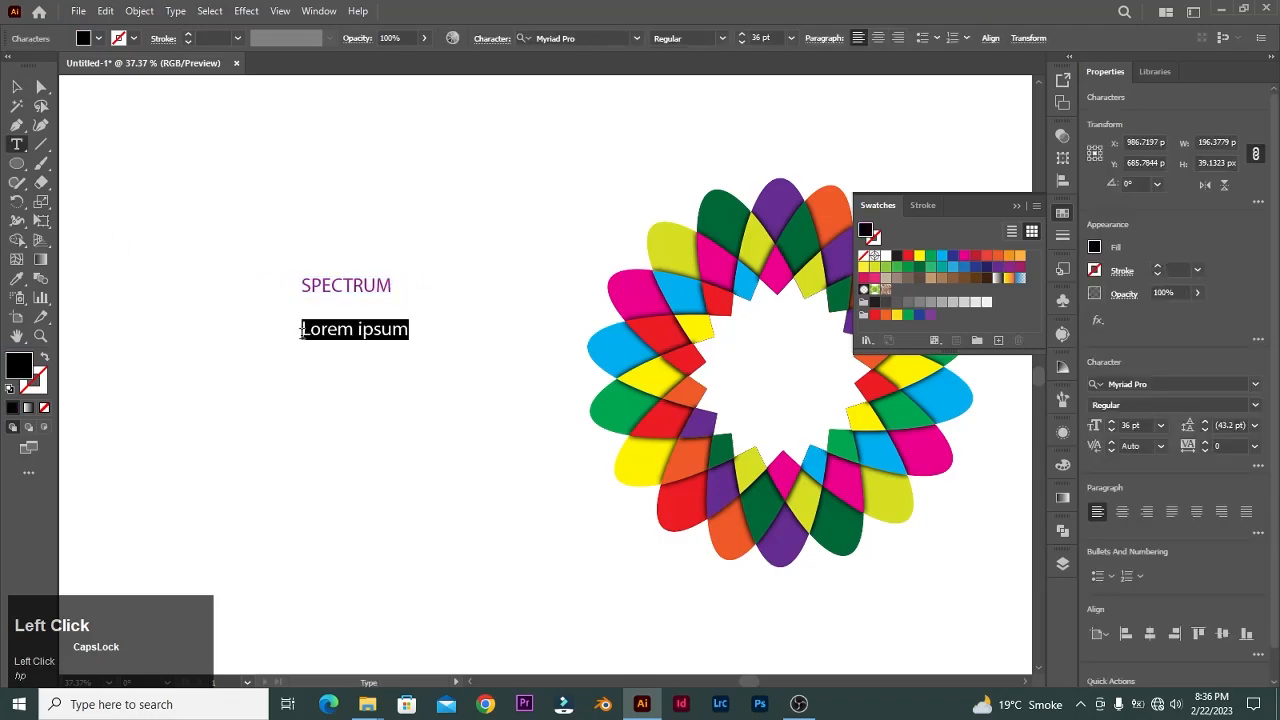
pyautogui.press('BackSpace')
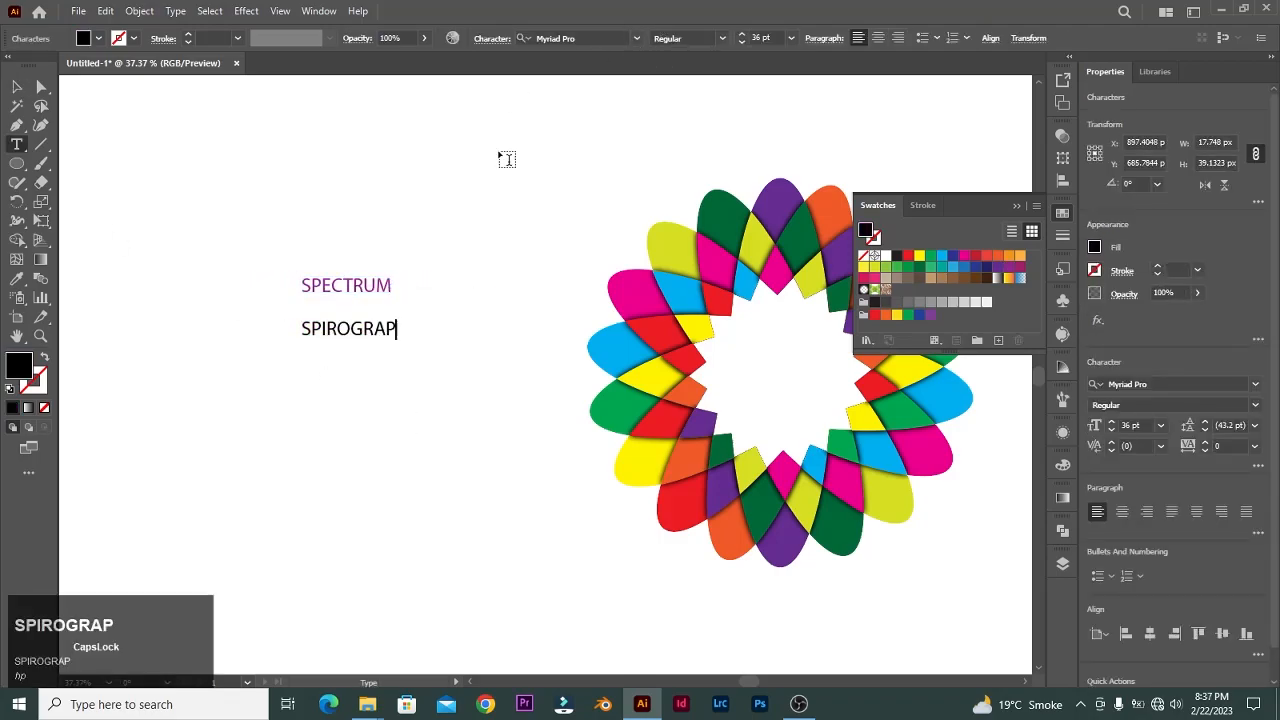
pyautogui.write('PH')
pyautogui.click(17, 88)
# Set SPIROGRAPH in Times New Roman at 60 pt and move it left, directly under SPECTRUM.
pyautogui.click(637, 38)
pyautogui.write('TIME')
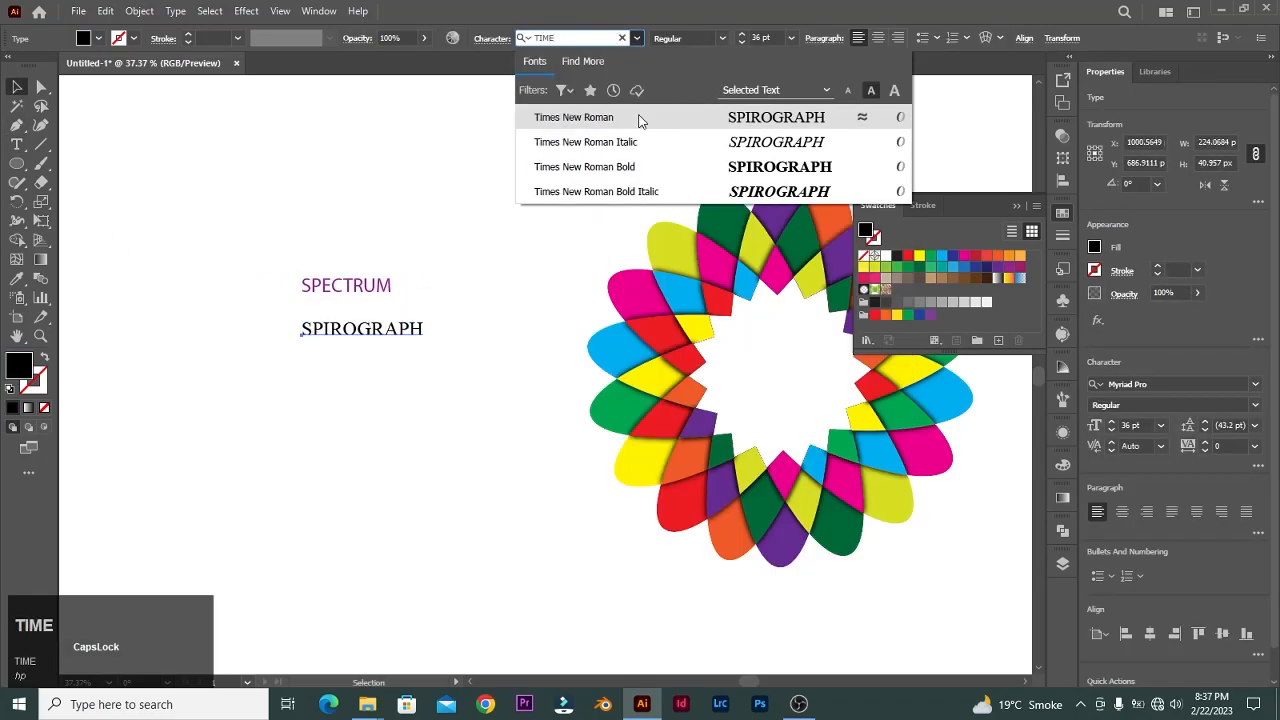
pyautogui.click(640, 118)
pyautogui.click(793, 39)
pyautogui.click(813, 305)
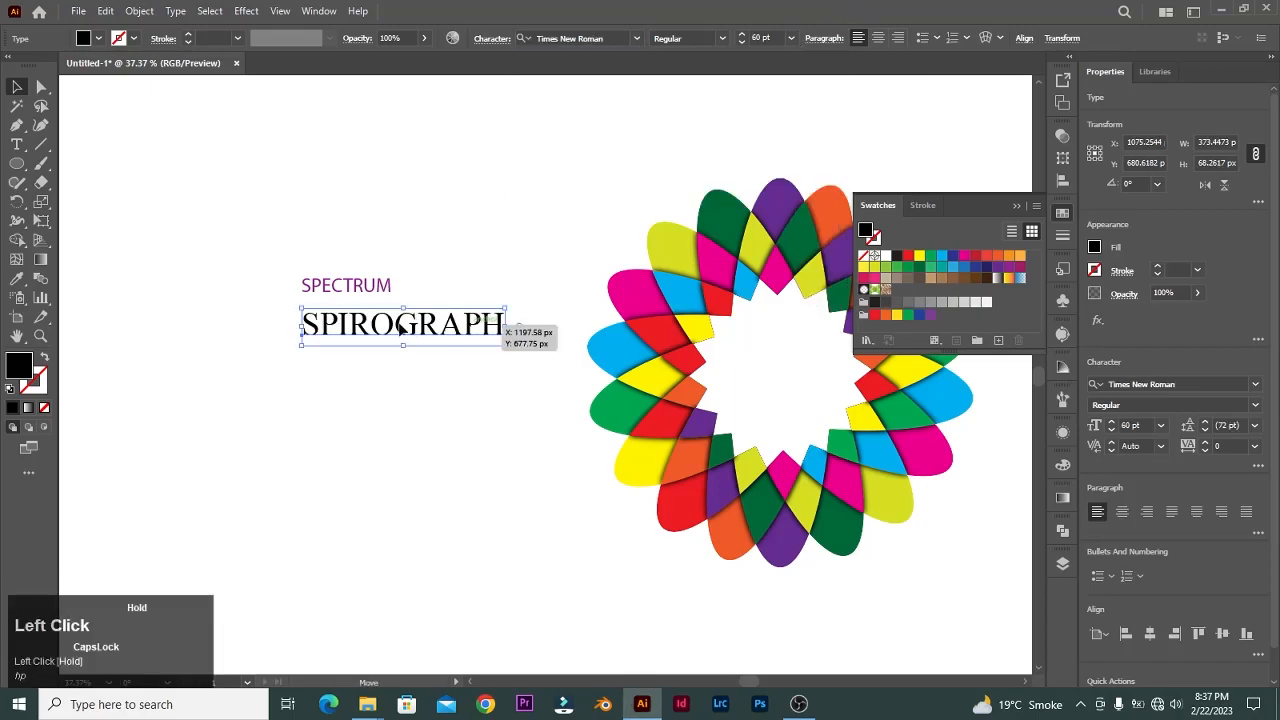
pyautogui.moveTo(497, 323); pyautogui.dragTo(388, 306)
# Add the text DESIGN below SPIROGRAPH.
pyautogui.click(394, 423)
pyautogui.press('t')
pyautogui.click(335, 385)
pyautogui.write('DESIGN')
pyautogui.press('Escape')
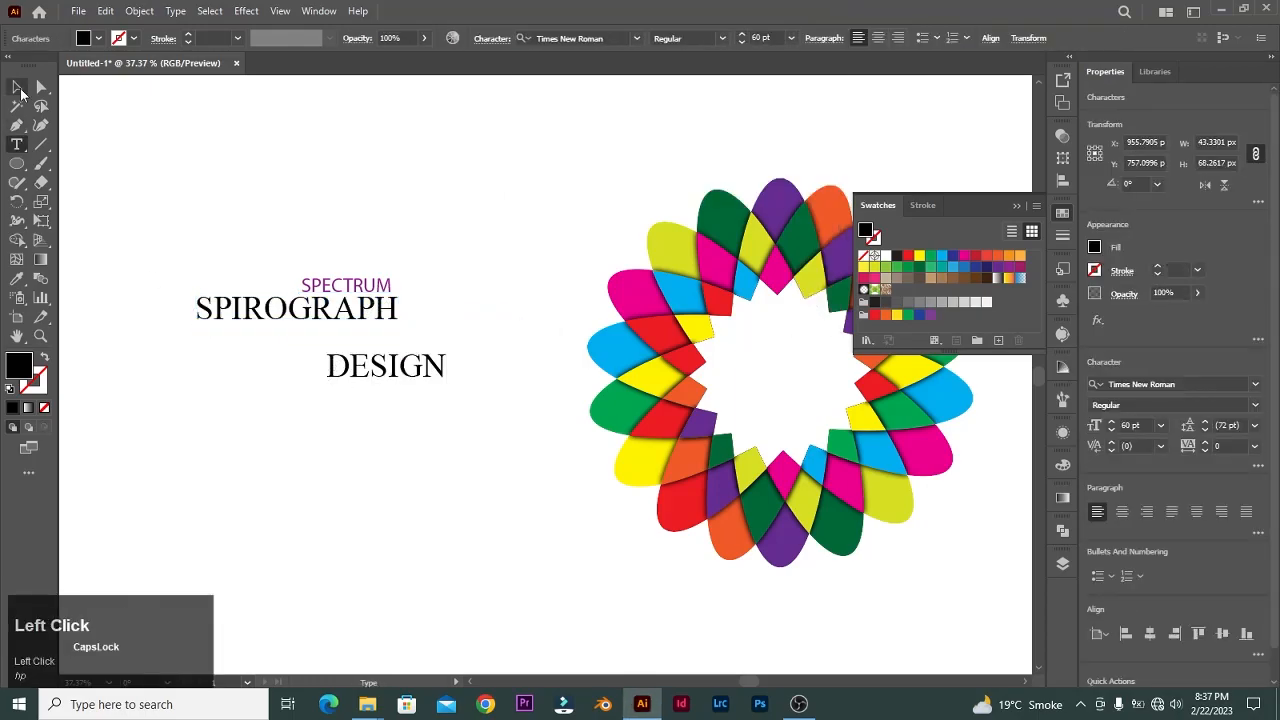
# Reduce the SPECTRUM text size and move it right, above the end of SPIROGRAPH.
pyautogui.click(793, 38)
pyautogui.click(346, 285)
pyautogui.click(793, 38)
pyautogui.click(813, 217)
pyautogui.moveTo(330, 286); pyautogui.dragTo(400, 282)
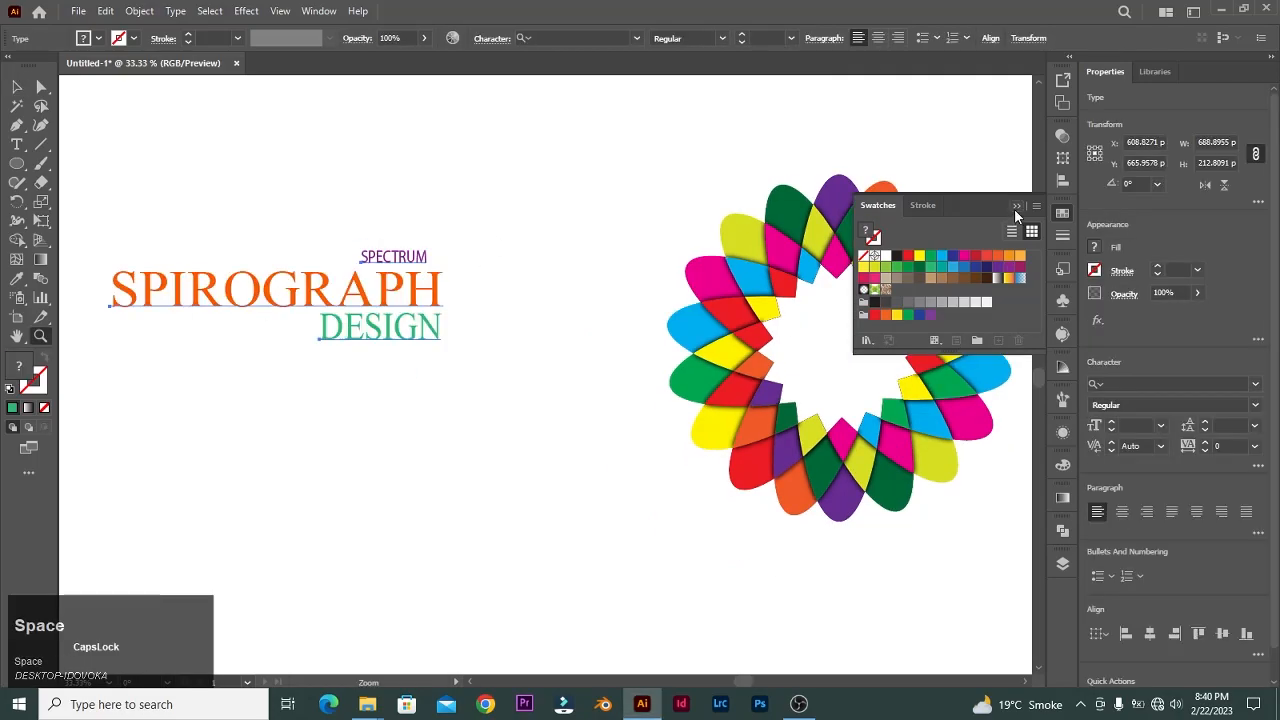
# Delete the leftover objects that are not part of the text and flower layout.
pyautogui.click(1016, 206)
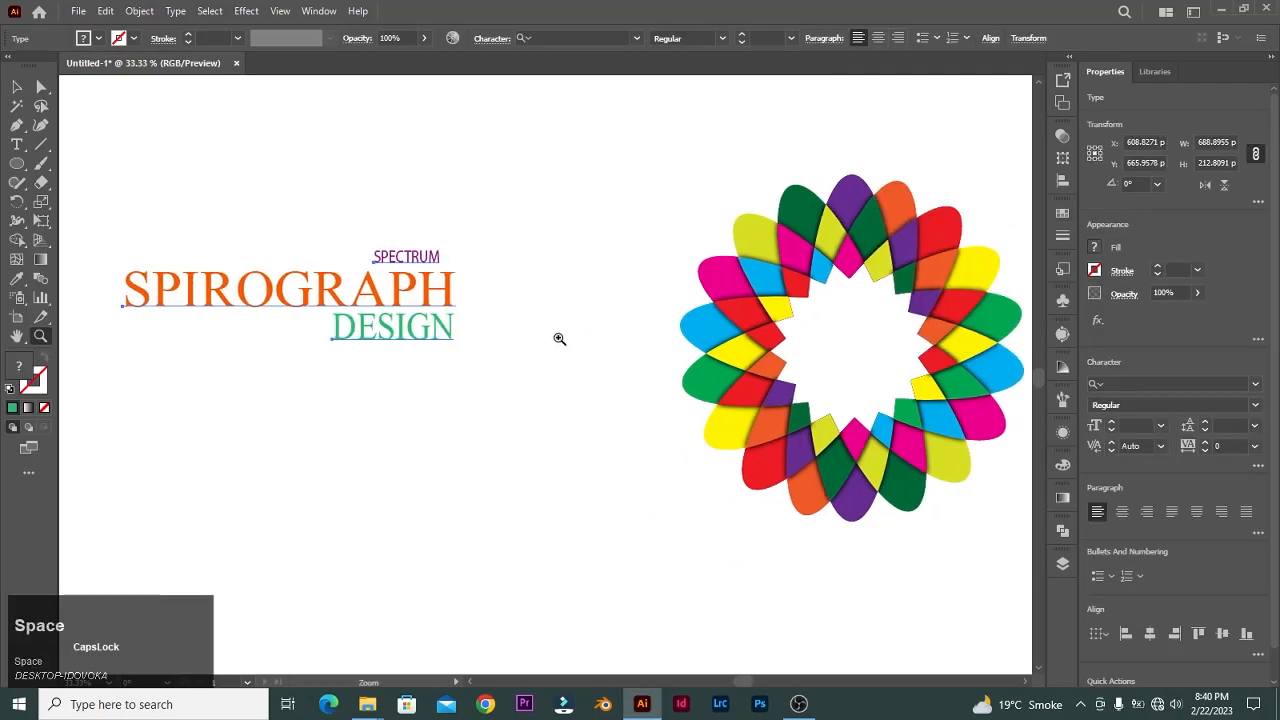
pyautogui.keyDown('alt'); pyautogui.click(557, 337); pyautogui.keyUp('alt')
pyautogui.keyDown('alt'); pyautogui.click(557, 337); pyautogui.keyUp('alt')
pyautogui.moveTo(341, 188); pyautogui.dragTo(624, 204)
pyautogui.press('Delete')
# Narrow the artboard from its left and right edges to fit around the text and flower.
pyautogui.click(17, 317)
pyautogui.moveTo(242, 398); pyautogui.dragTo(287, 406)
pyautogui.moveTo(863, 401); pyautogui.dragTo(793, 401)
pyautogui.press('v')
# Move the flower within the artboard's right half and enlarge it.
pyautogui.moveTo(571, 317); pyautogui.dragTo(749, 500)
pyautogui.moveTo(726, 438); pyautogui.dragTo(685, 418)
pyautogui.moveTo(713, 474); pyautogui.dragTo(748, 507)
# Reposition the three-line text beside the flower and adjust SPECTRUM's placement above SPIROGRAPH.
pyautogui.moveTo(354, 317); pyautogui.dragTo(460, 425)
pyautogui.moveTo(434, 377)
pyautogui.mouseDown()
pyautogui.moveTo(468, 372)
pyautogui.moveTo(454, 372)
pyautogui.mouseUp()
pyautogui.click(451, 404)
pyautogui.click(440, 372)
pyautogui.click(464, 363)
pyautogui.moveTo(449, 356)
pyautogui.mouseDown()
pyautogui.moveTo(434, 356)
pyautogui.moveTo(428, 389)
pyautogui.moveTo(433, 358)
pyautogui.mouseUp()
pyautogui.click(431, 408)
pyautogui.click(496, 296)
pyautogui.moveTo(487, 293); pyautogui.dragTo(506, 293)
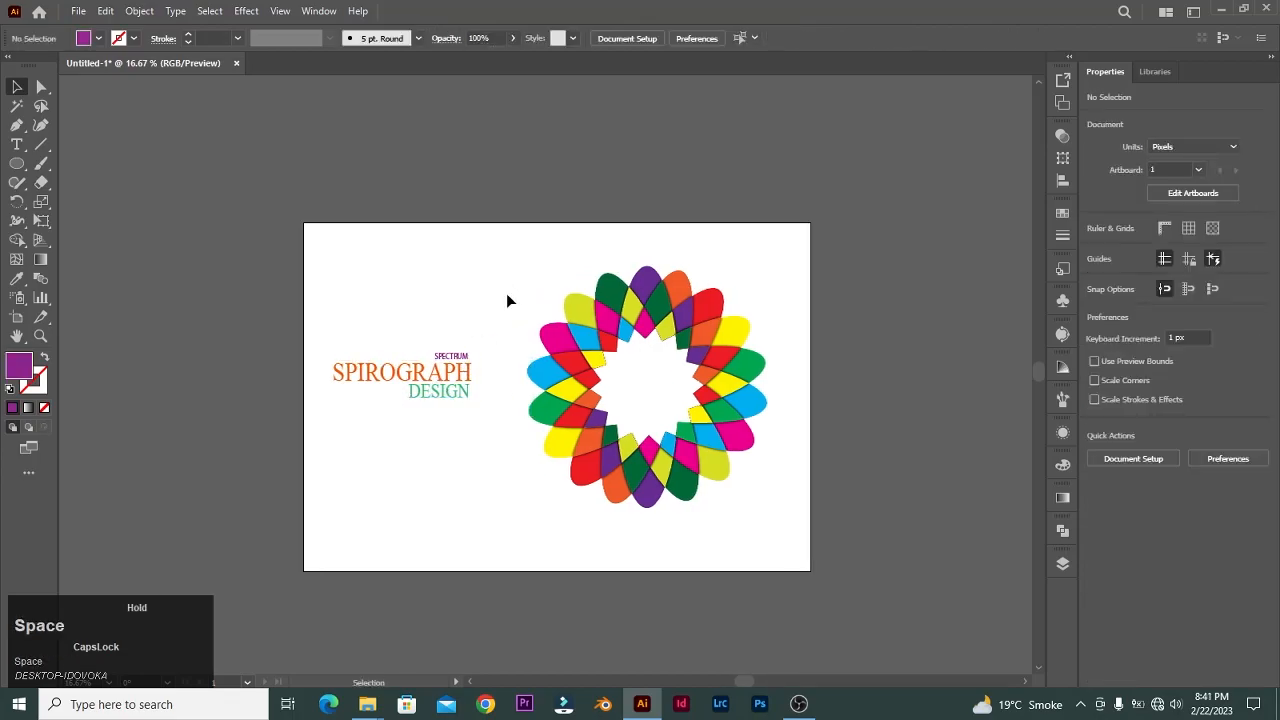
# Export the design to the Desktop as a JPEG named SPIROGRAPH NEW, with RGB colour, quality 10 (Maximum) and Screen (72 ppi) resolution.
pyautogui.press('z')
pyautogui.click(503, 305)
pyautogui.moveTo(594, 351); pyautogui.dragTo(494, 215)
pyautogui.press('v')
pyautogui.click(78, 11)
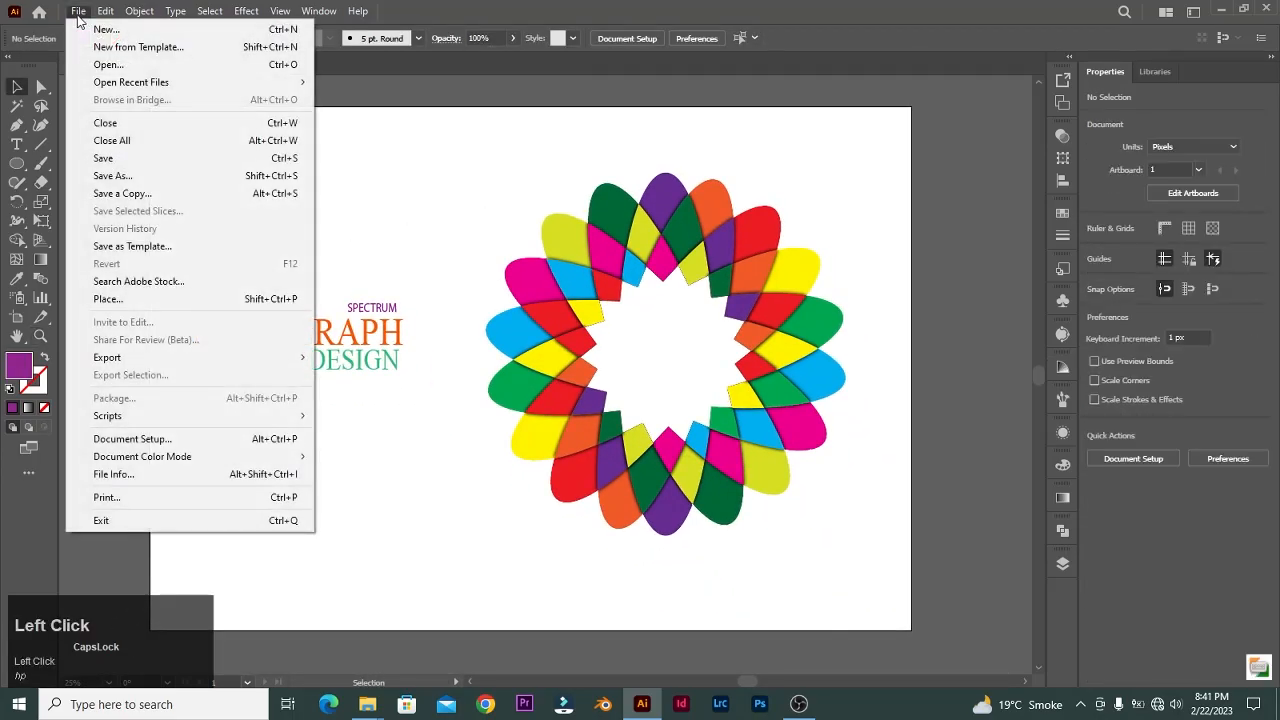
pyautogui.moveTo(194, 362)
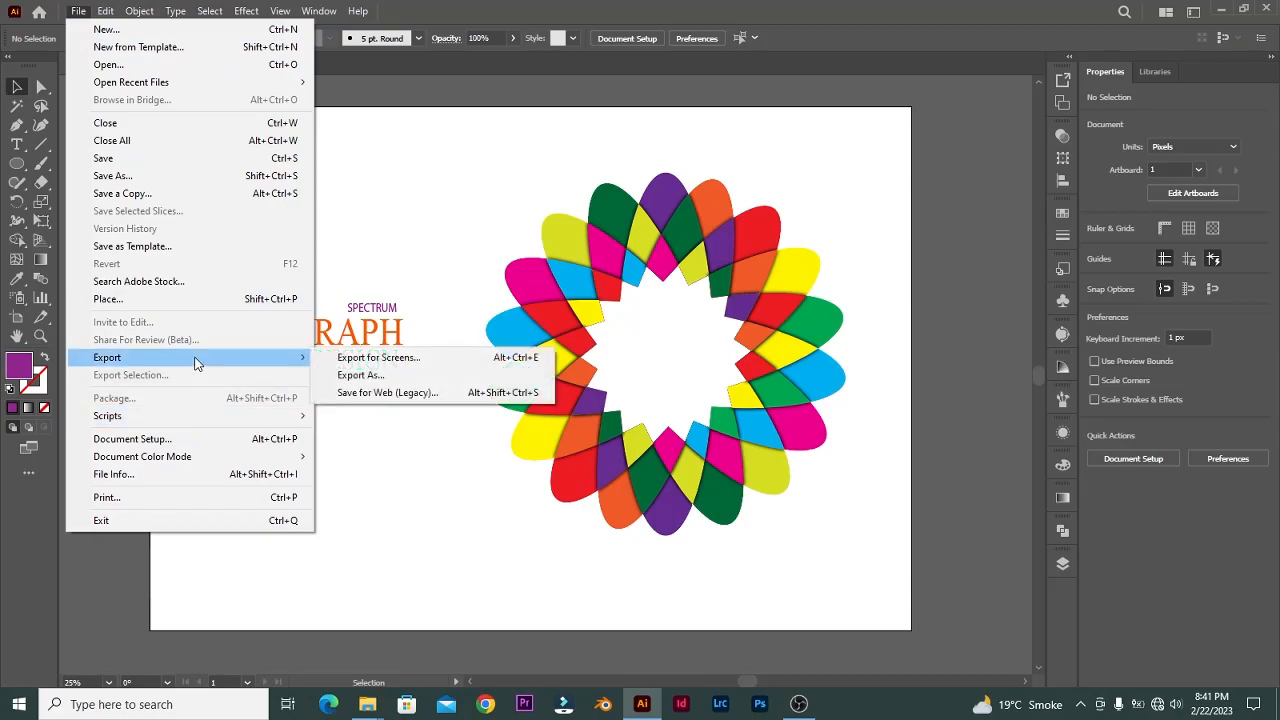
pyautogui.click(369, 376)
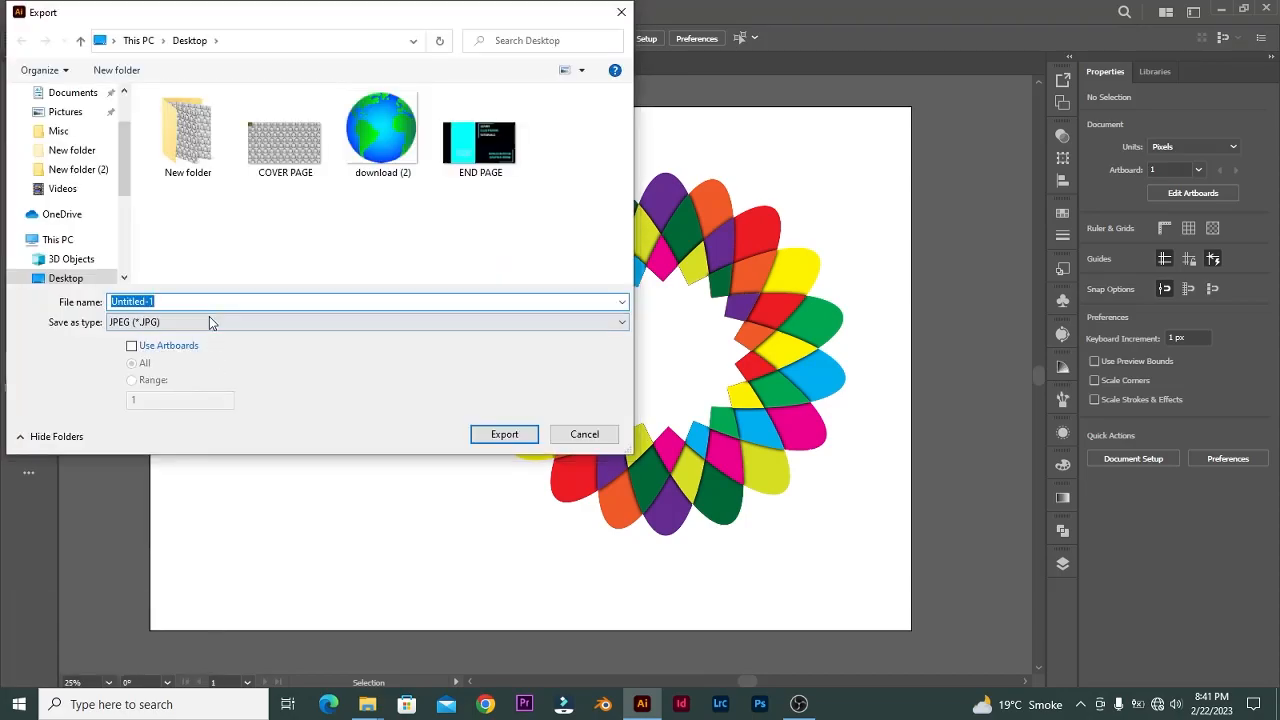
pyautogui.press('capslock')
pyautogui.write('SPIROGRAPH NEW')
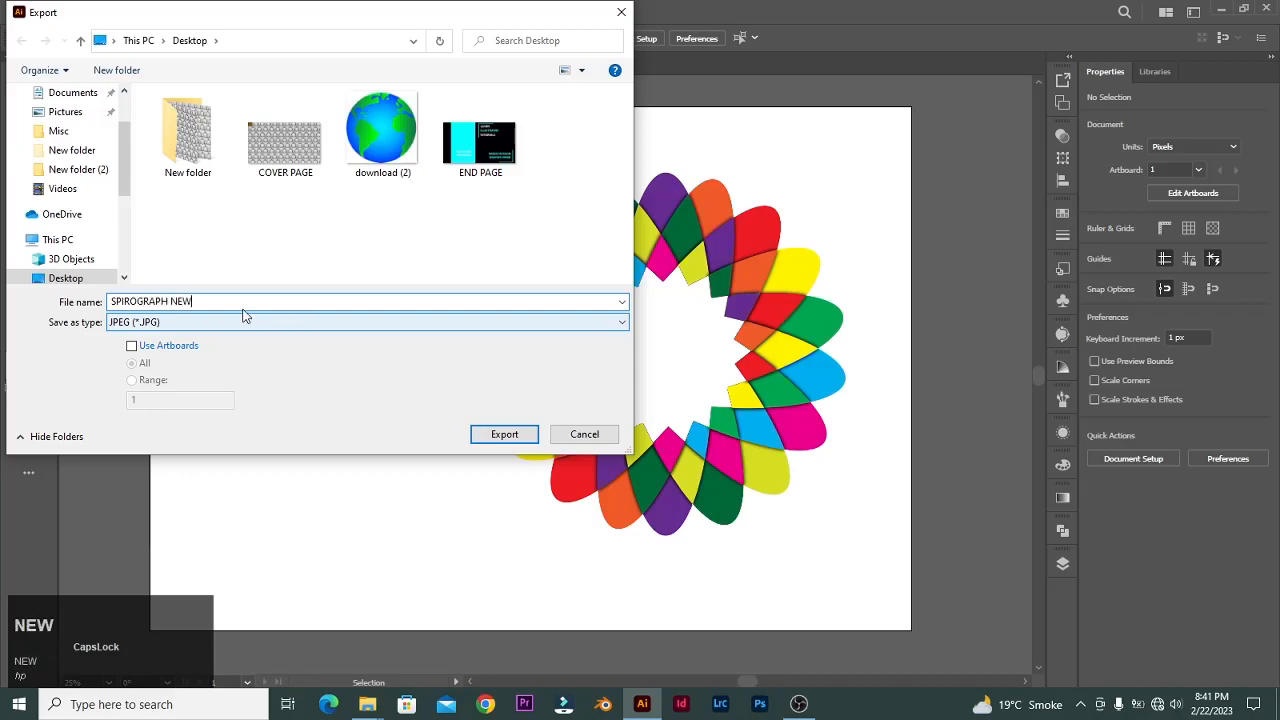
pyautogui.click(320, 340)
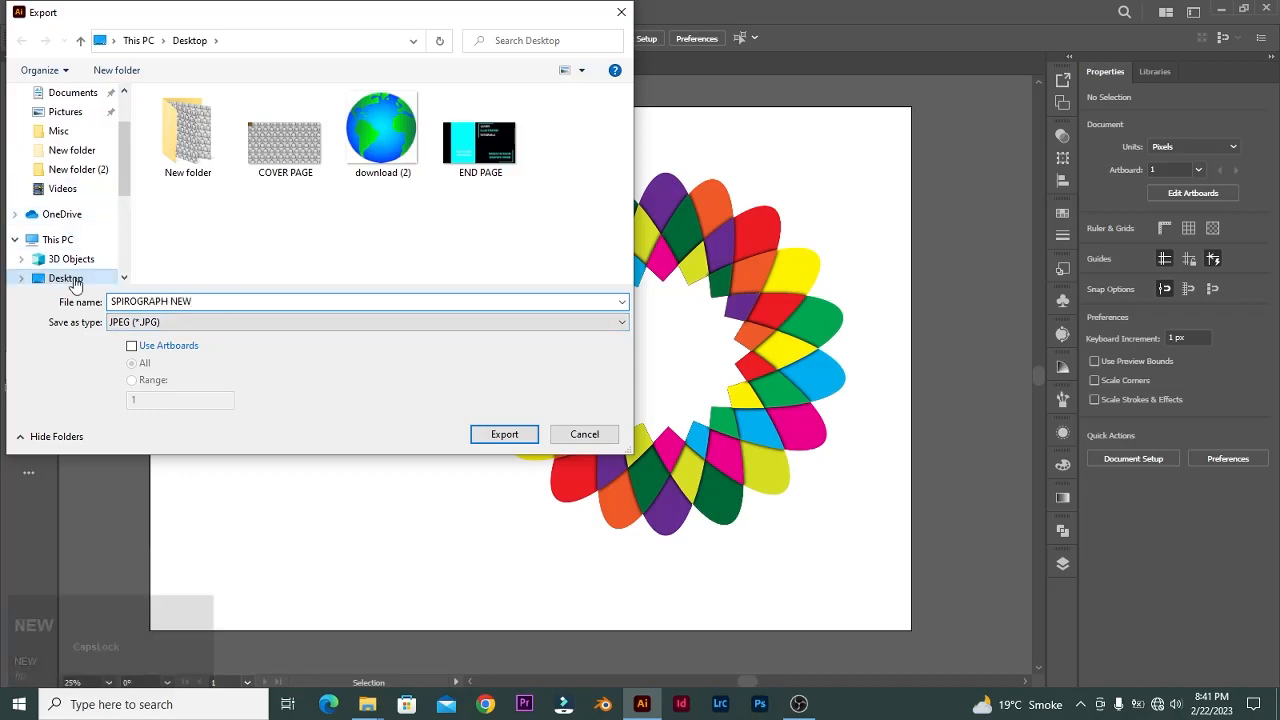
pyautogui.click(500, 435)
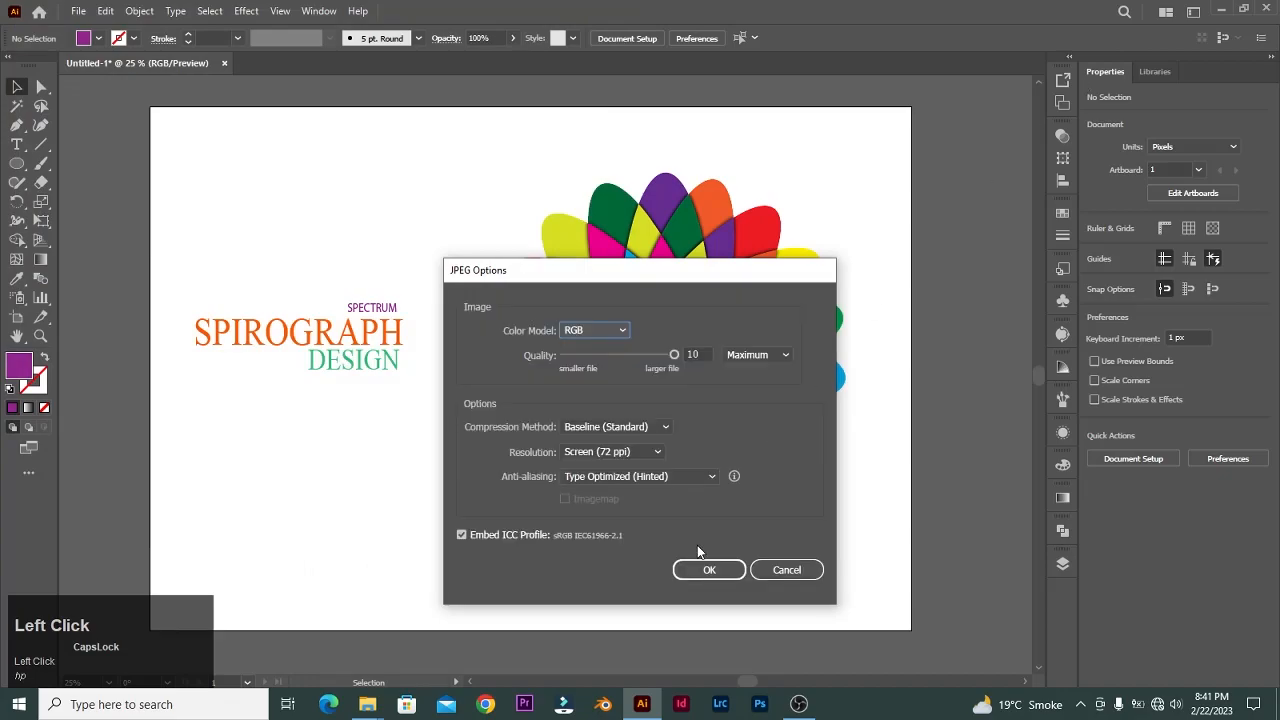
pyautogui.click(710, 569)
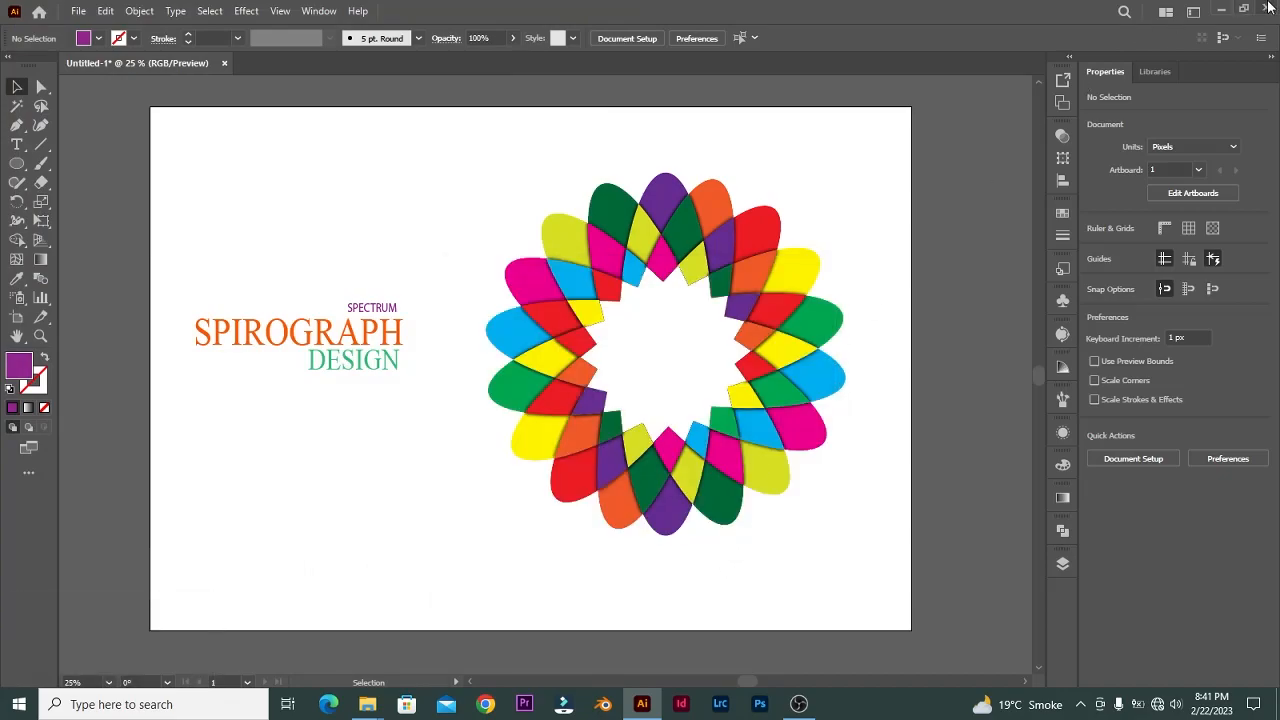